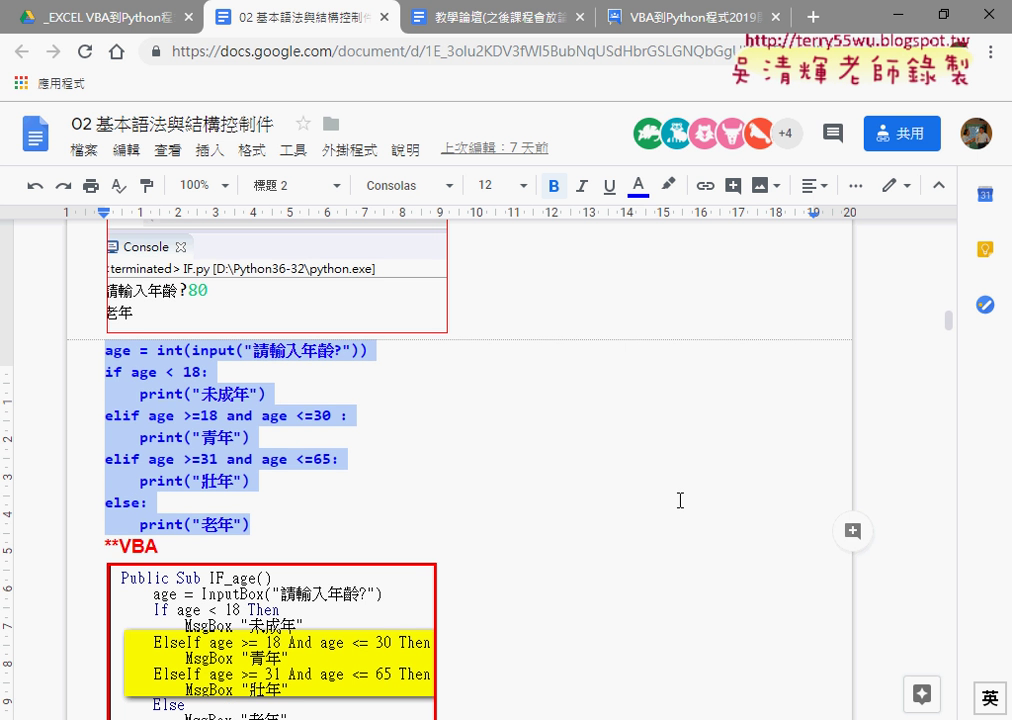
# - Scroll the Google Docs lesson down to the VBA IF_age code box, then switch to Excel
pyautogui.scroll(-1, 650, 490)
pyautogui.scroll(-1, 616, 474)
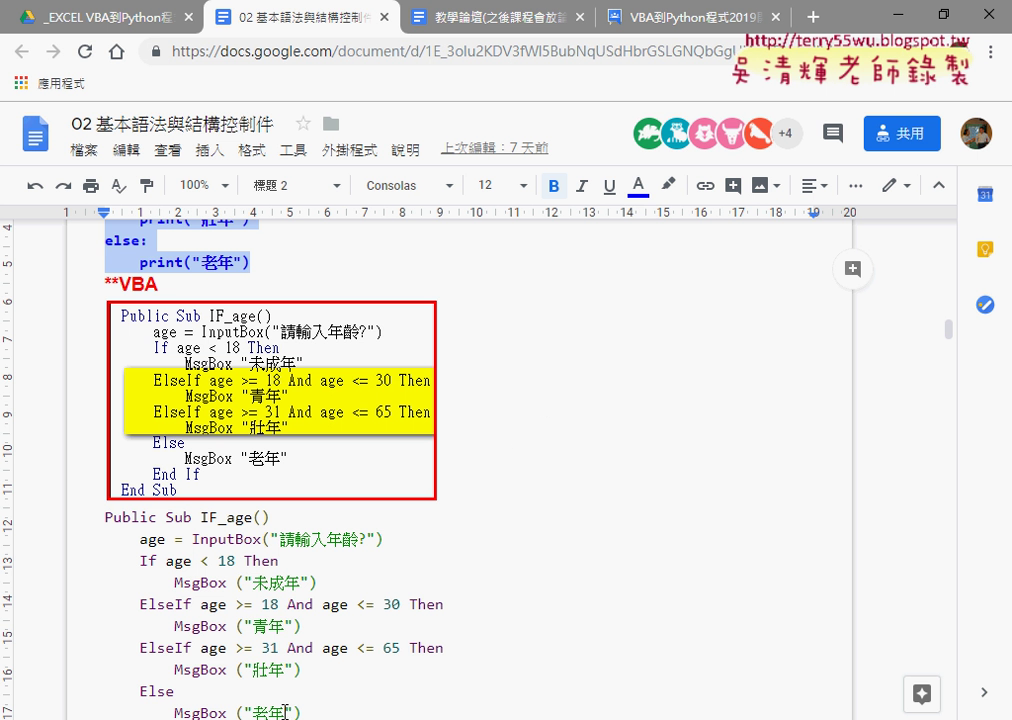
pyautogui.hotkey('alt', 'Tab')
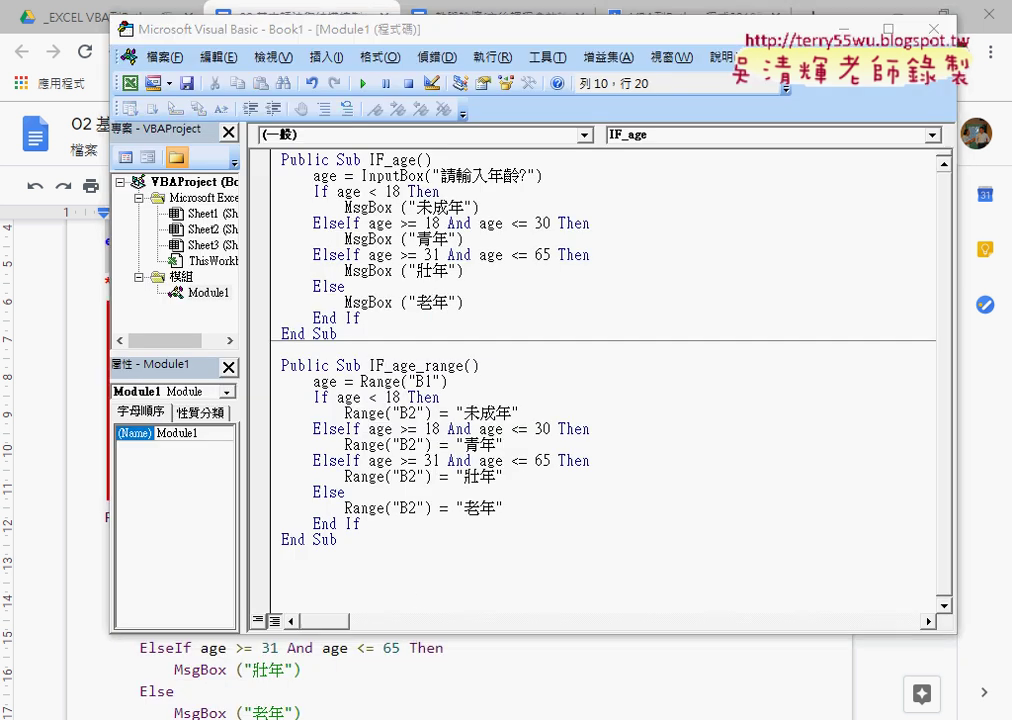
# - Bring Book1 forward, select C8, and open the Visual Basic editor shifted down to show Excel
pyautogui.click(273, 639)
pyautogui.click(390, 465)
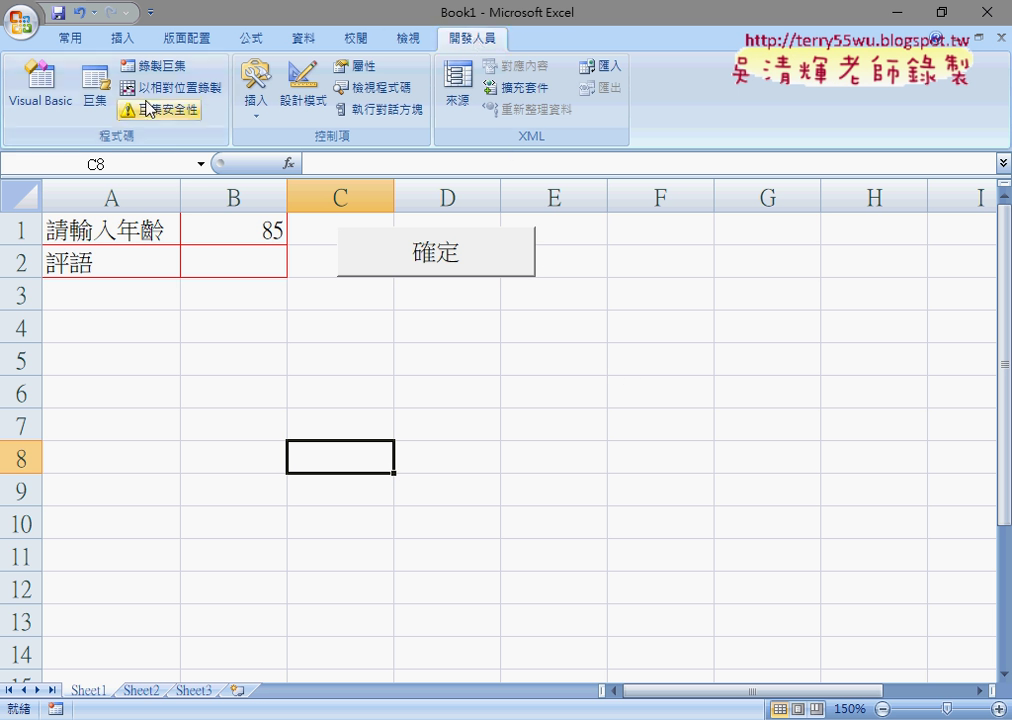
pyautogui.click(36, 100)
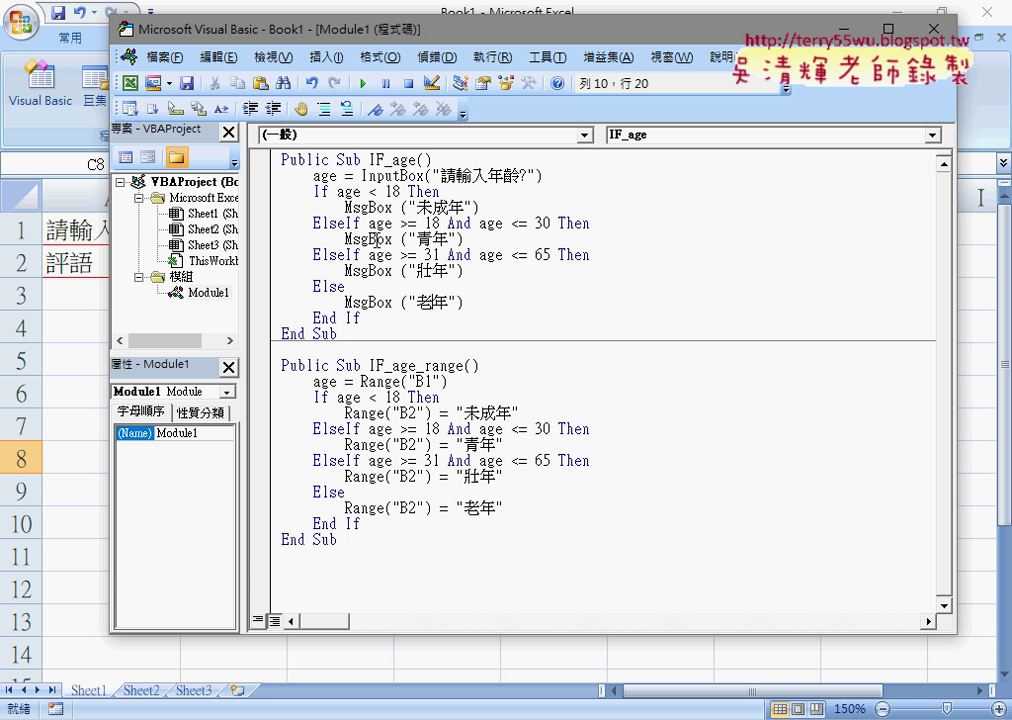
pyautogui.moveTo(406, 28); pyautogui.dragTo(406, 85)
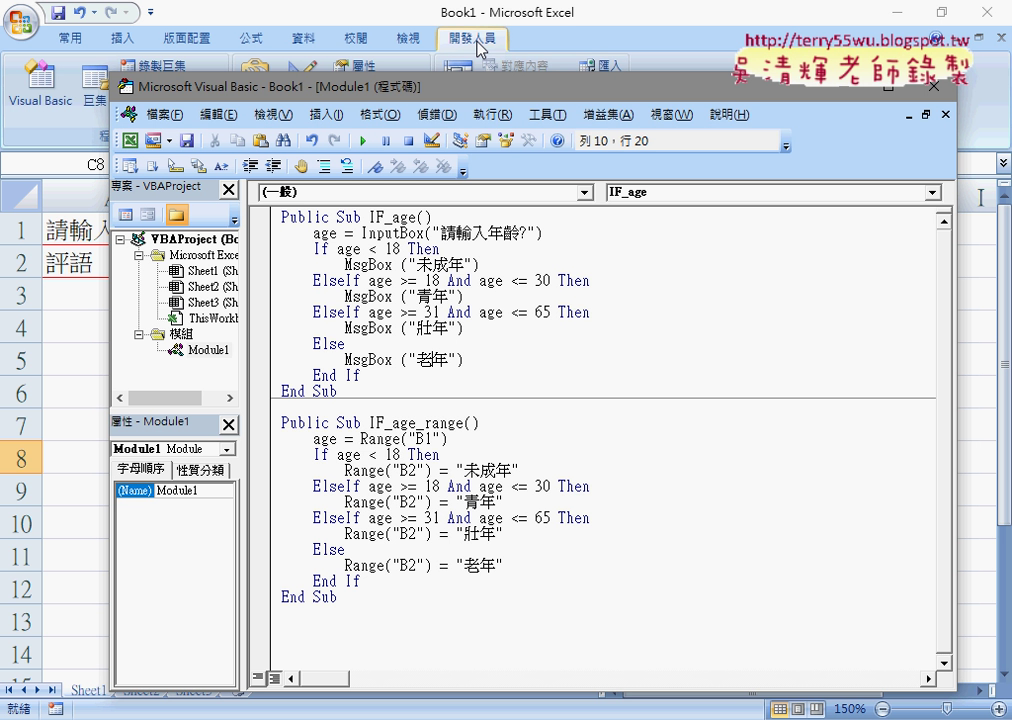
# - Confirm Show Developer tab stays enabled on Excel Options' Popular page, closing without changes
pyautogui.click(150, 12)
pyautogui.click(223, 334)
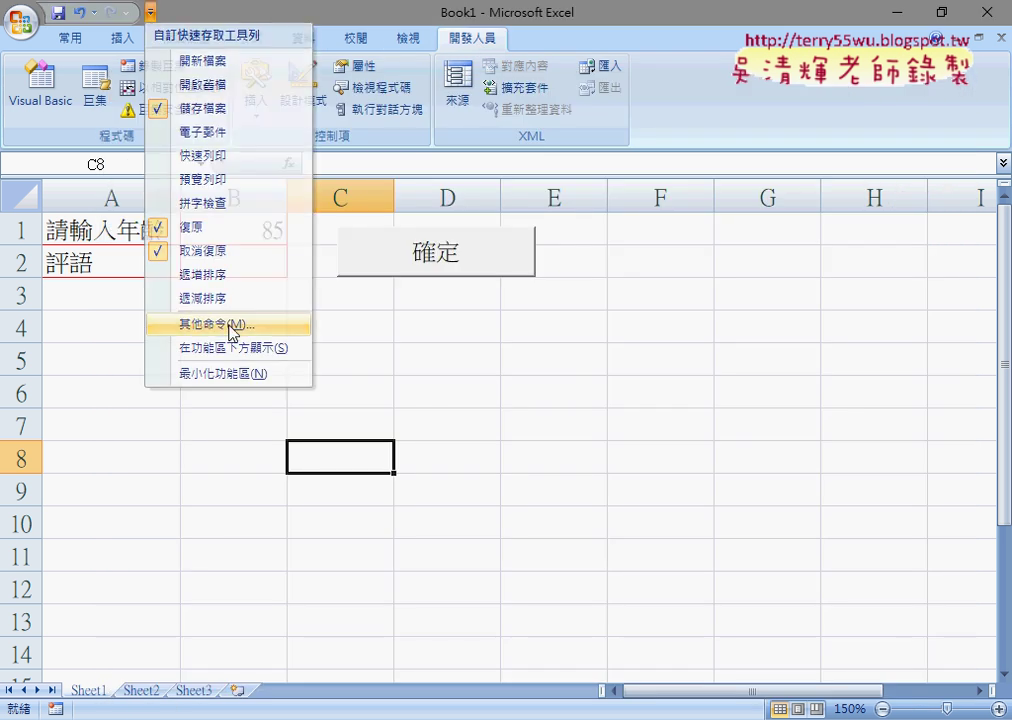
pyautogui.click(248, 96)
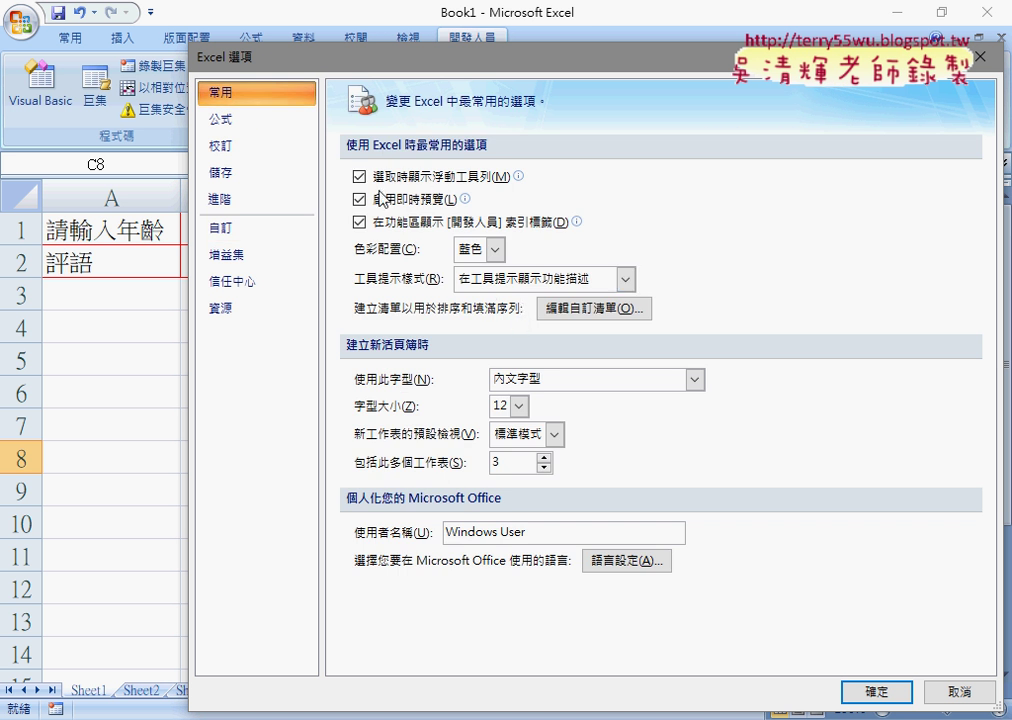
pyautogui.click(359, 222)
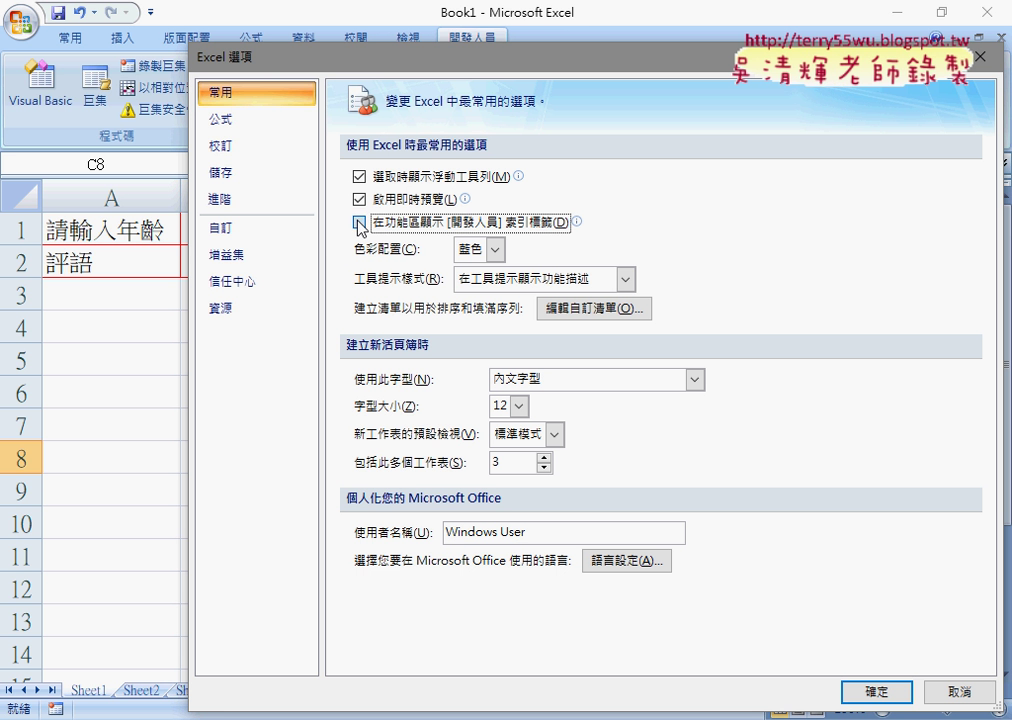
pyautogui.click(359, 222)
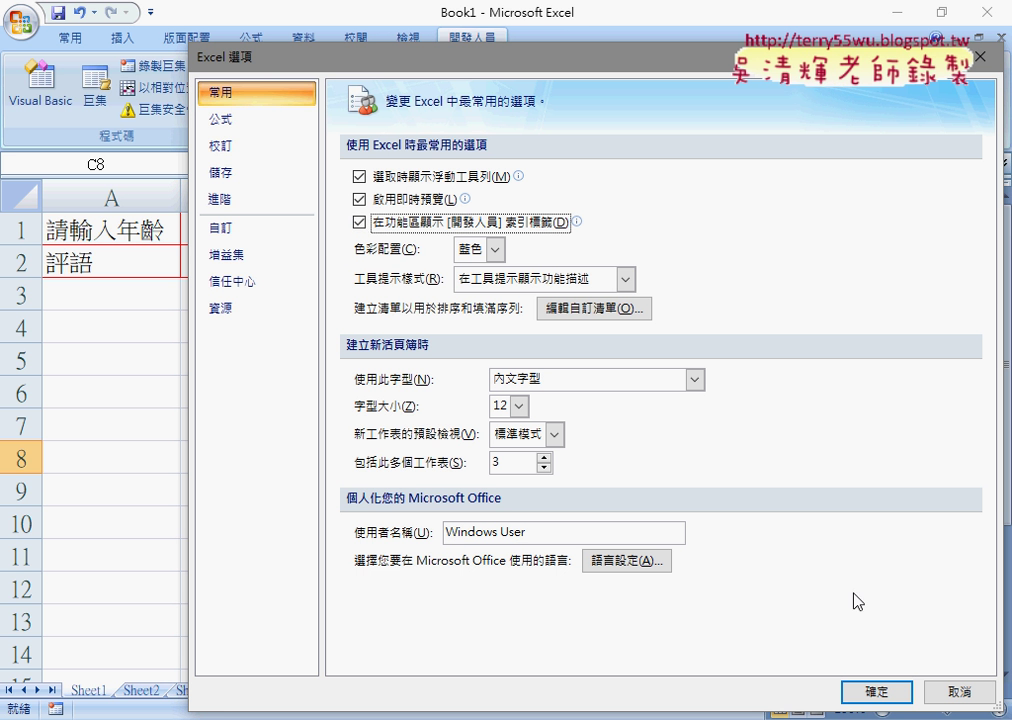
pyautogui.click(960, 688)
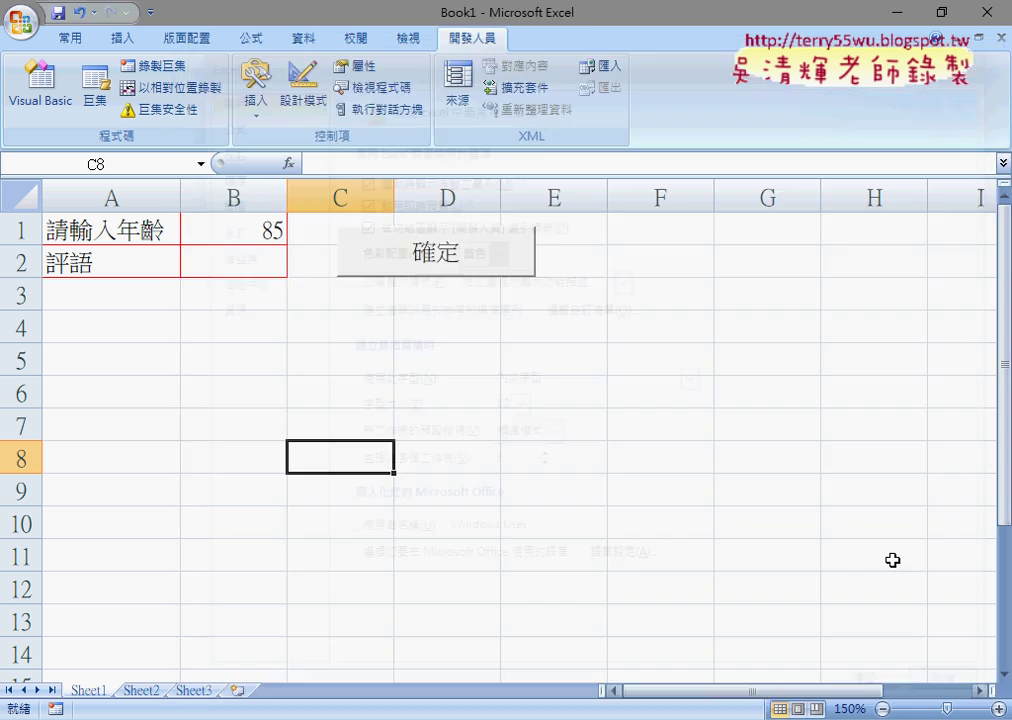
# - Open Module1 and highlight the InputBox call and the line-4 MsgBox in IF_age
pyautogui.click(42, 84)
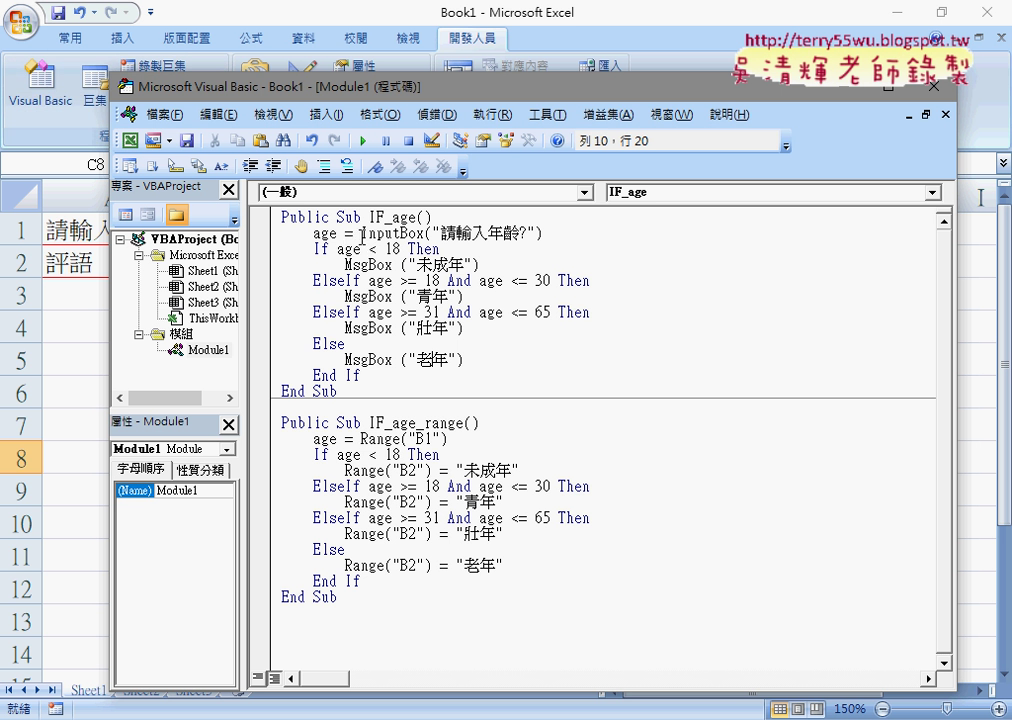
pyautogui.moveTo(363, 232); pyautogui.dragTo(399, 232)
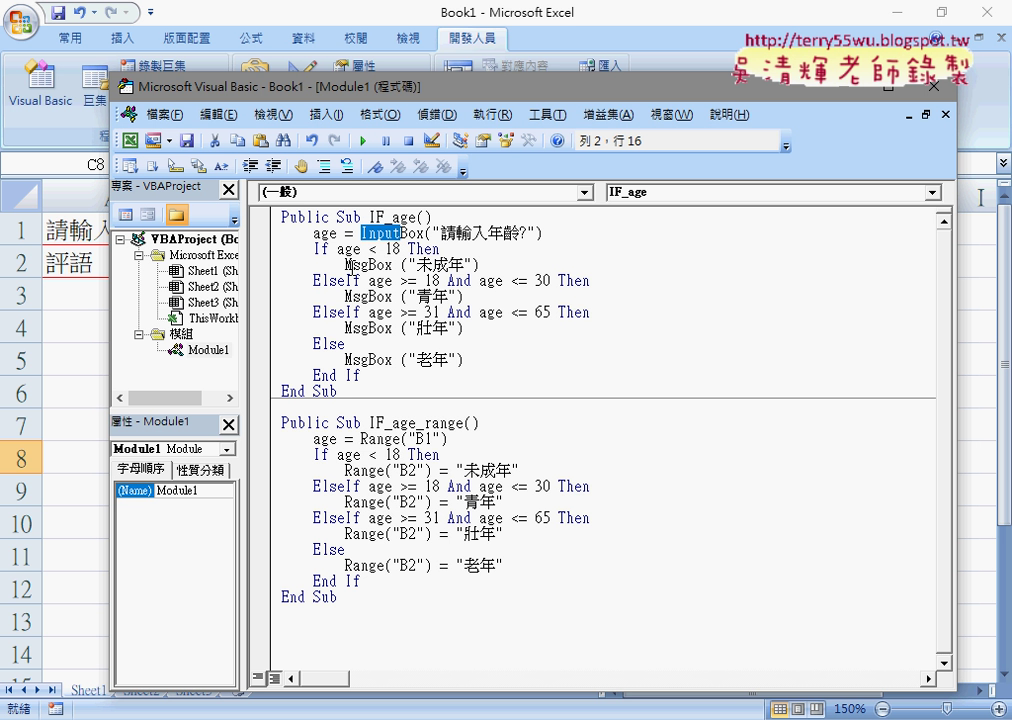
pyautogui.moveTo(345, 264); pyautogui.dragTo(393, 264)
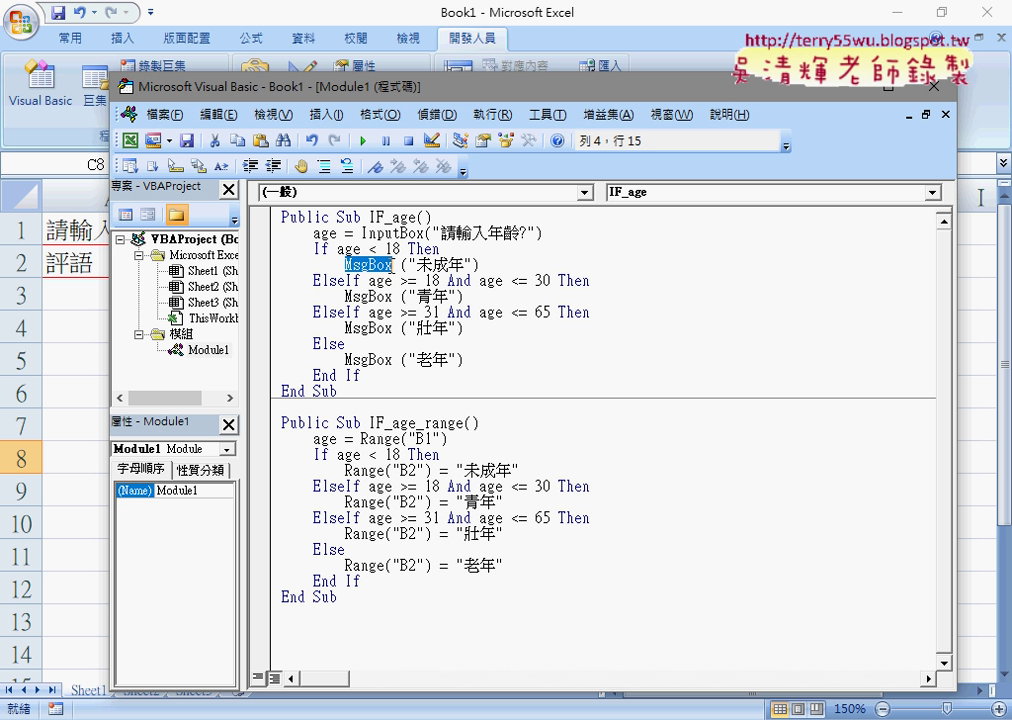
pyautogui.click(417, 280)
# - Run IF_age with age 17 and dismiss the resulting 未成年 message
pyautogui.click(363, 140)
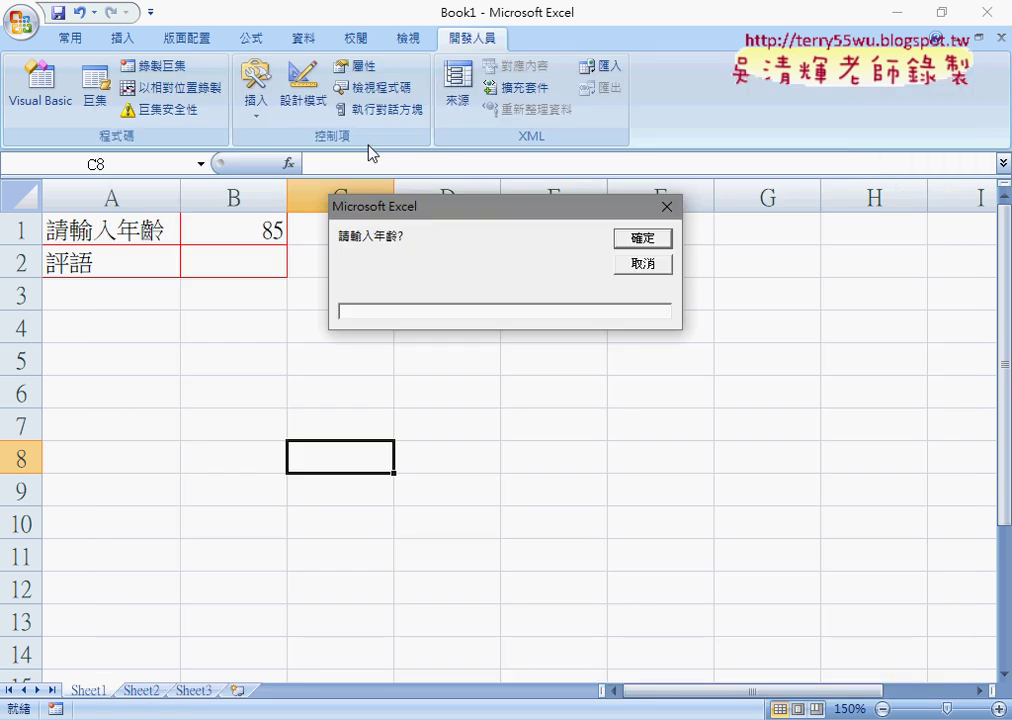
pyautogui.write('17')
pyautogui.press('Return')
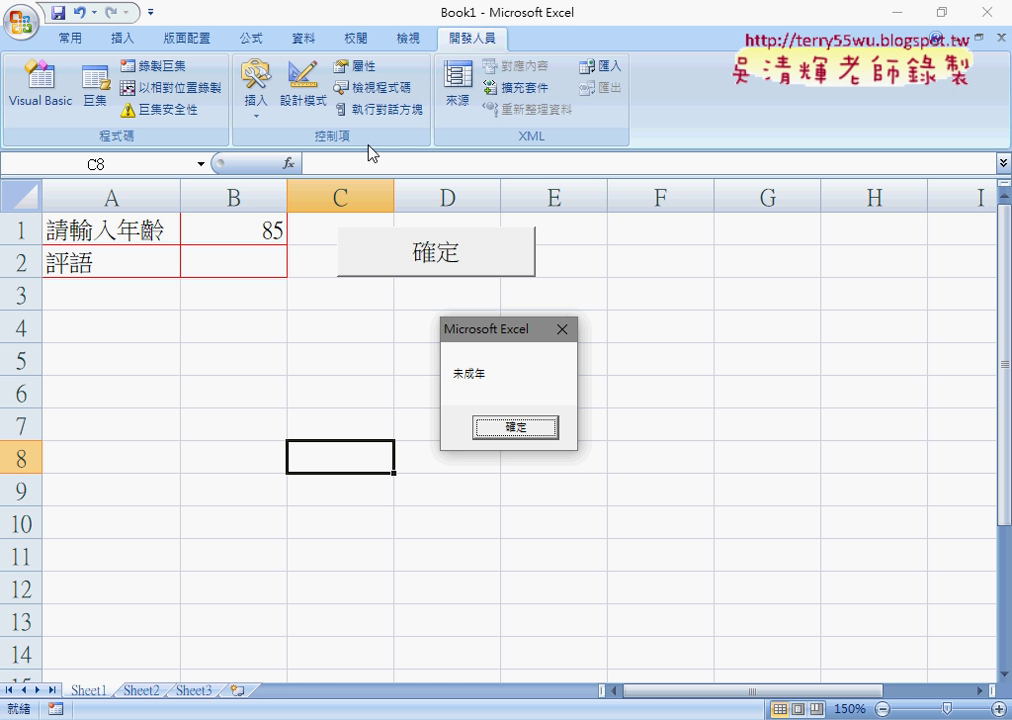
pyautogui.press('Return')
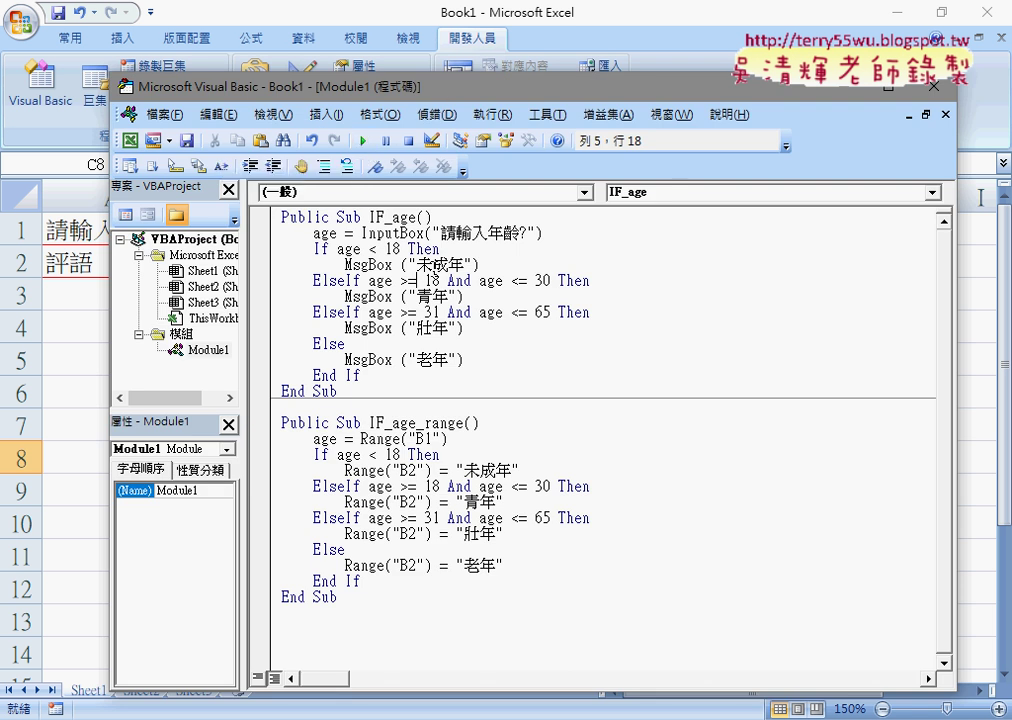
pyautogui.moveTo(402, 233); pyautogui.dragTo(424, 233)
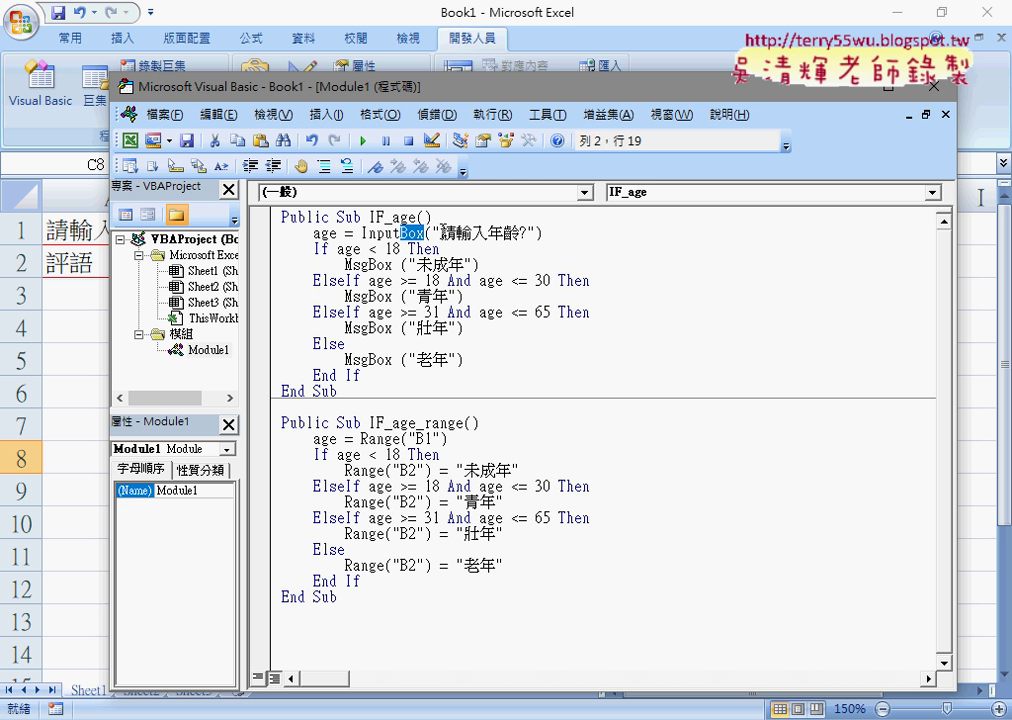
pyautogui.moveTo(312, 233); pyautogui.dragTo(550, 237)
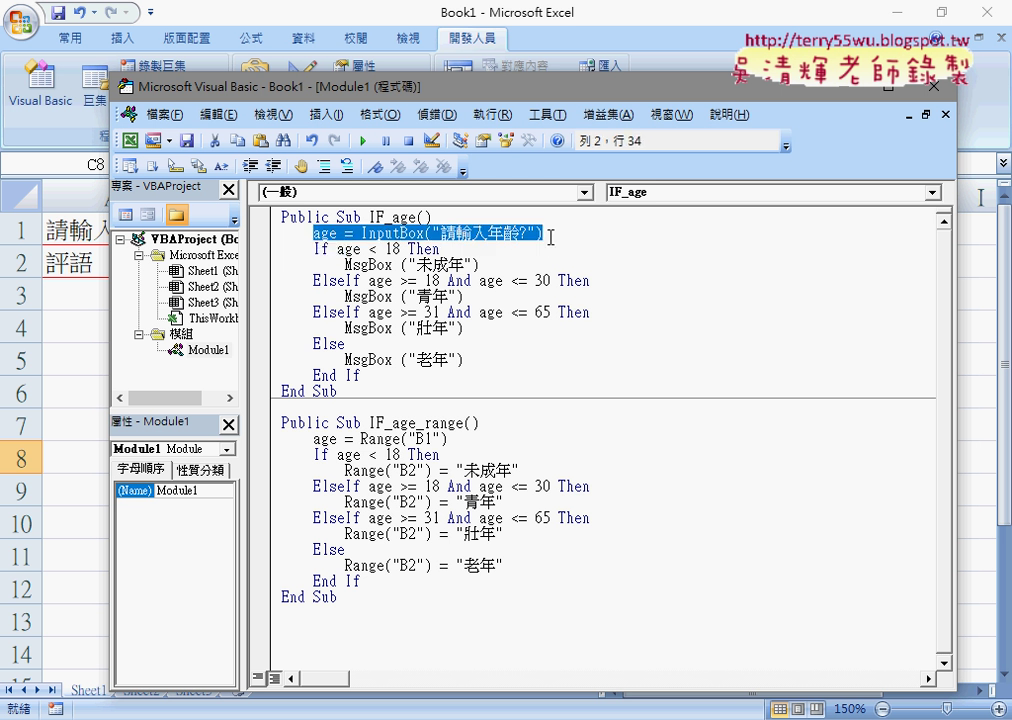
pyautogui.doubleClick(326, 248)
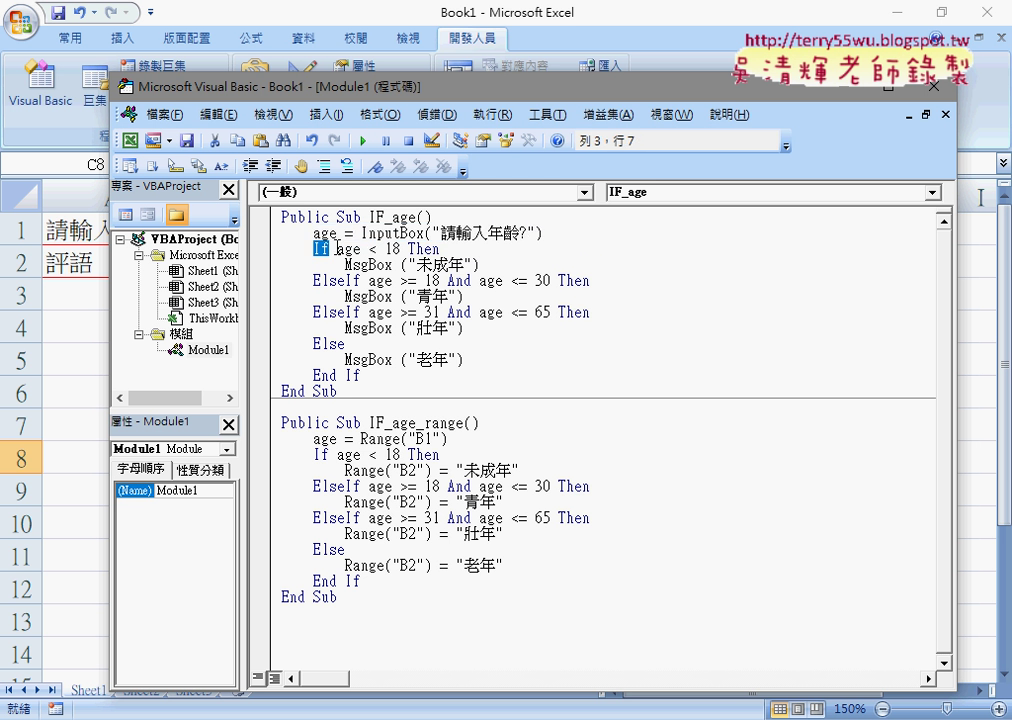
pyautogui.moveTo(337, 248); pyautogui.dragTo(402, 248)
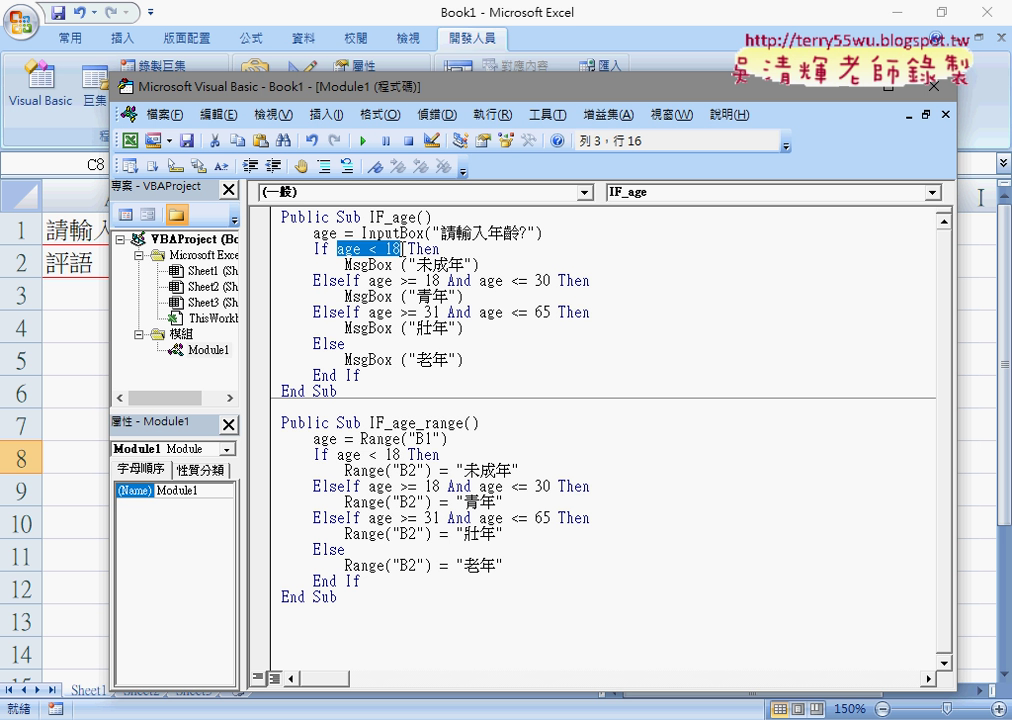
pyautogui.doubleClick(420, 249)
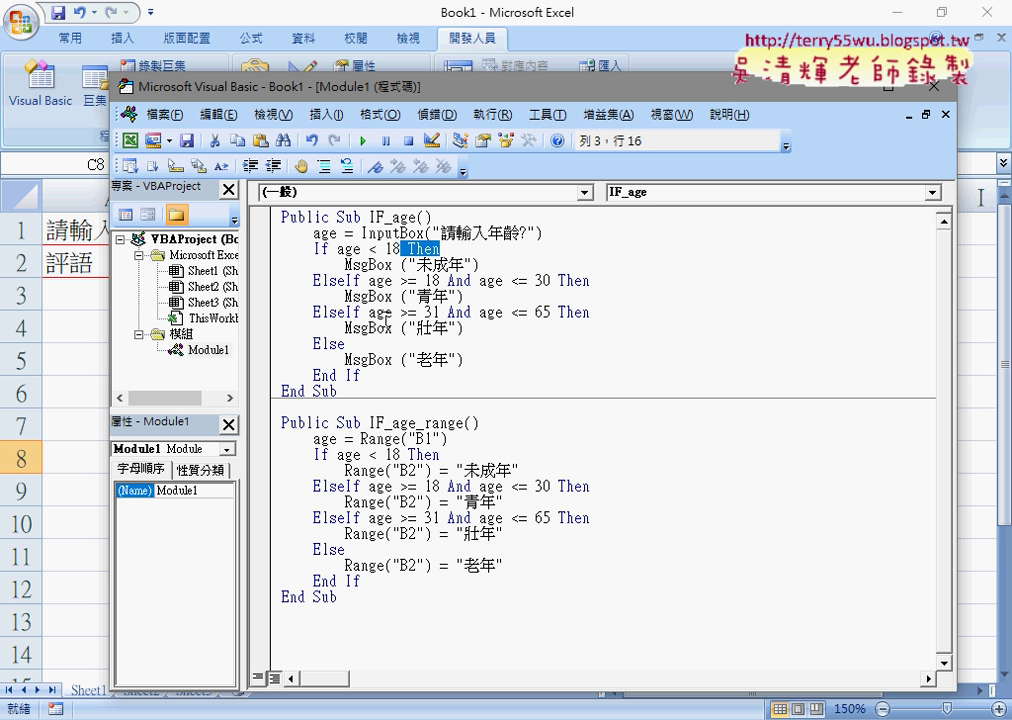
pyautogui.moveTo(345, 264); pyautogui.dragTo(314, 264)
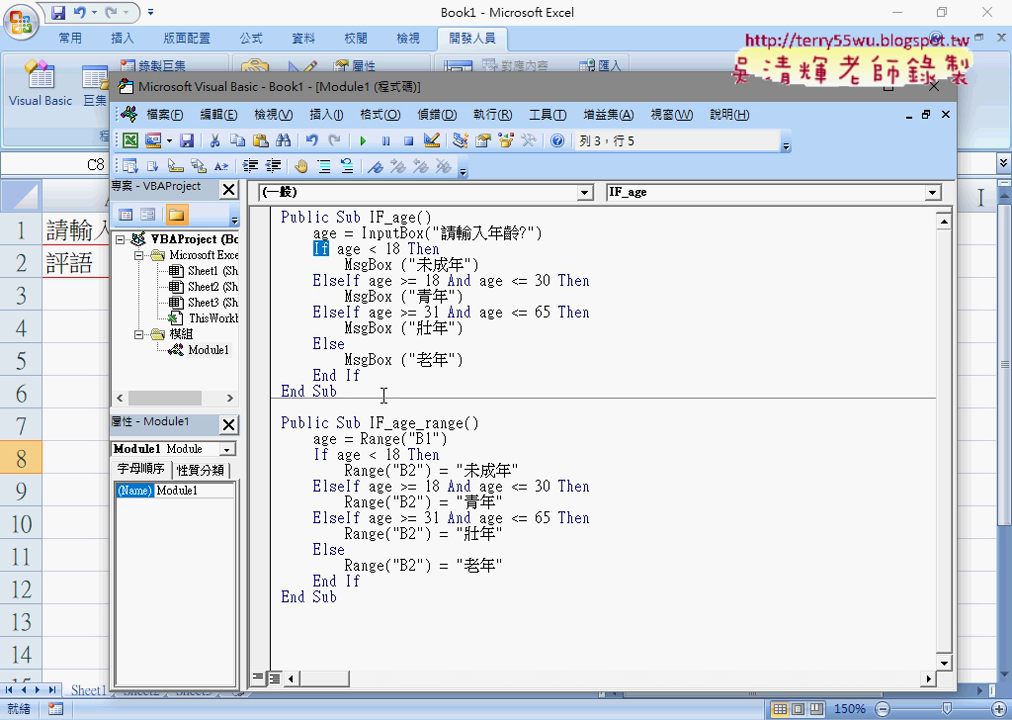
# - Highlight the End If line, the MsgBox ("未成年") statement and the ElseIf keyword in IF_age
pyautogui.click(355, 375)
pyautogui.moveTo(355, 375); pyautogui.dragTo(313, 375)
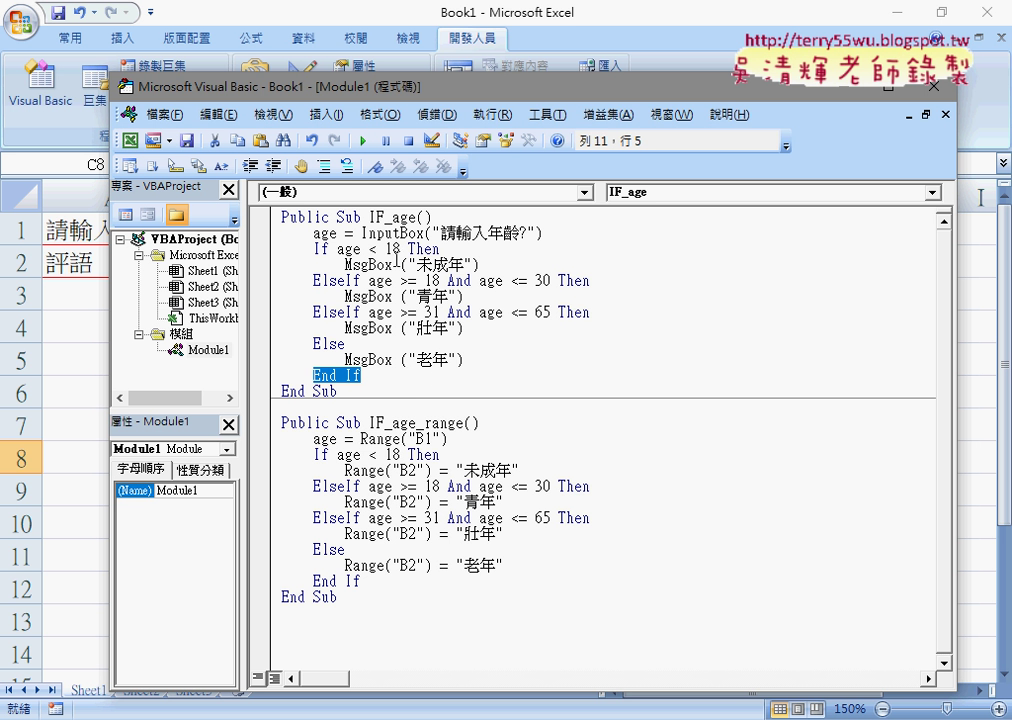
pyautogui.moveTo(484, 265); pyautogui.dragTo(345, 265)
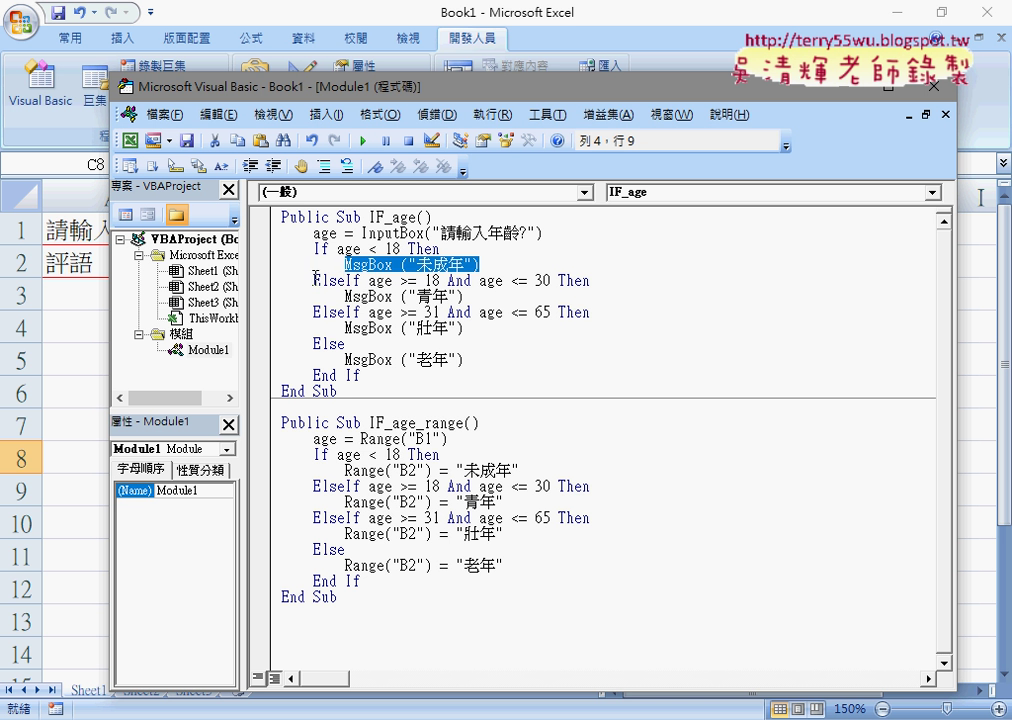
pyautogui.moveTo(314, 280); pyautogui.dragTo(361, 280)
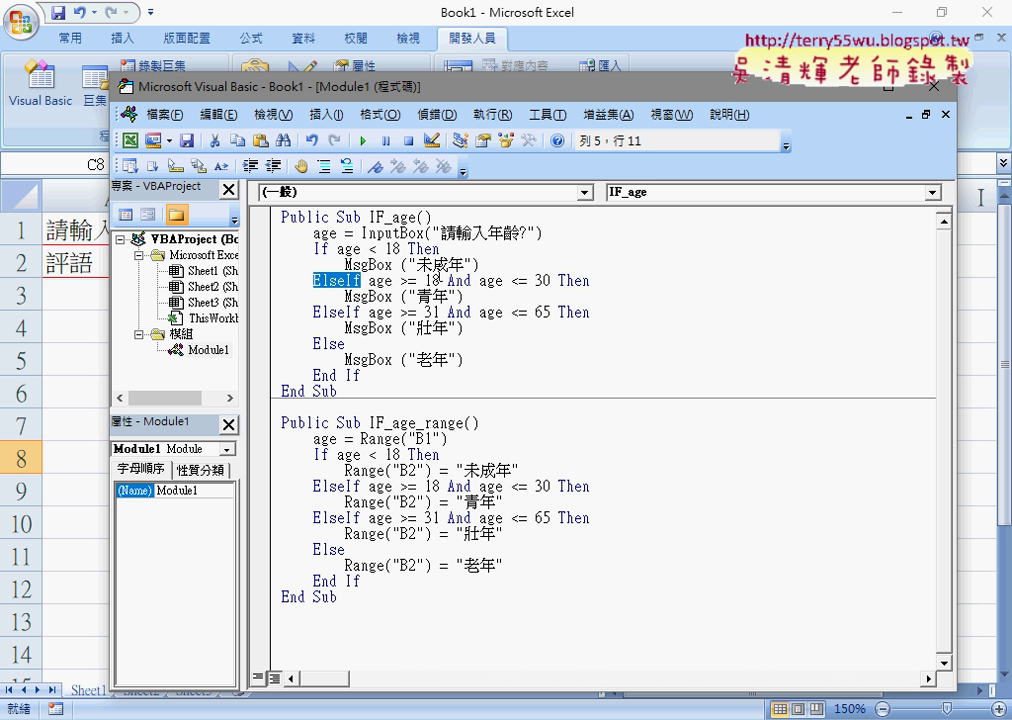
pyautogui.click(378, 360)
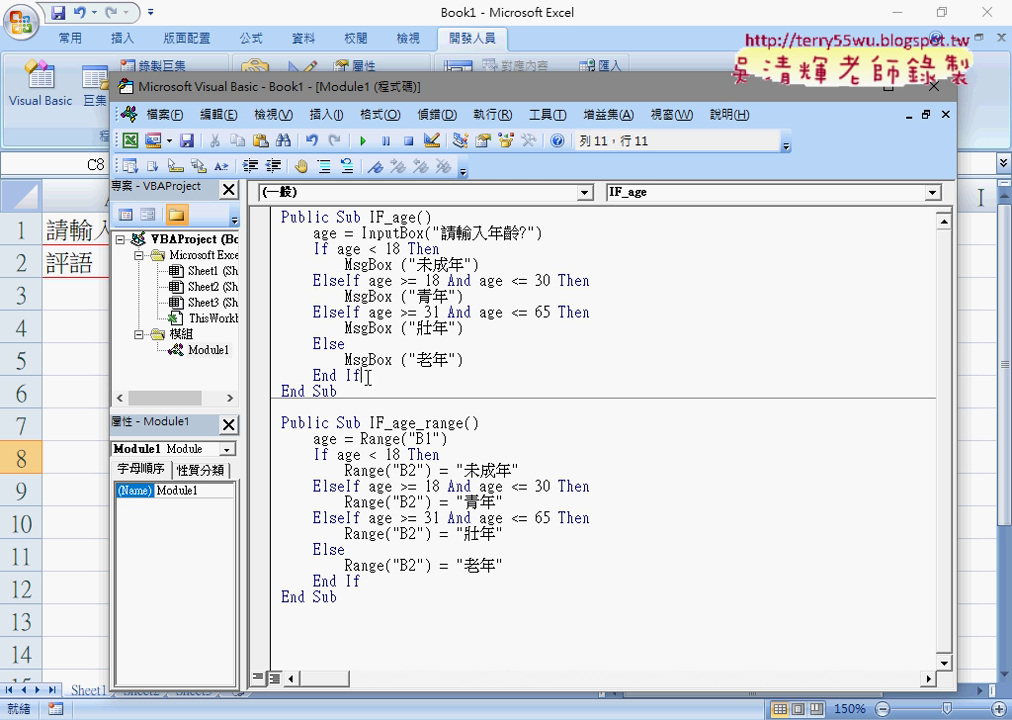
# - Highlight the IF_age body and its InputBox call, then bring the worksheet to the front
pyautogui.moveTo(375, 387); pyautogui.dragTo(271, 240)
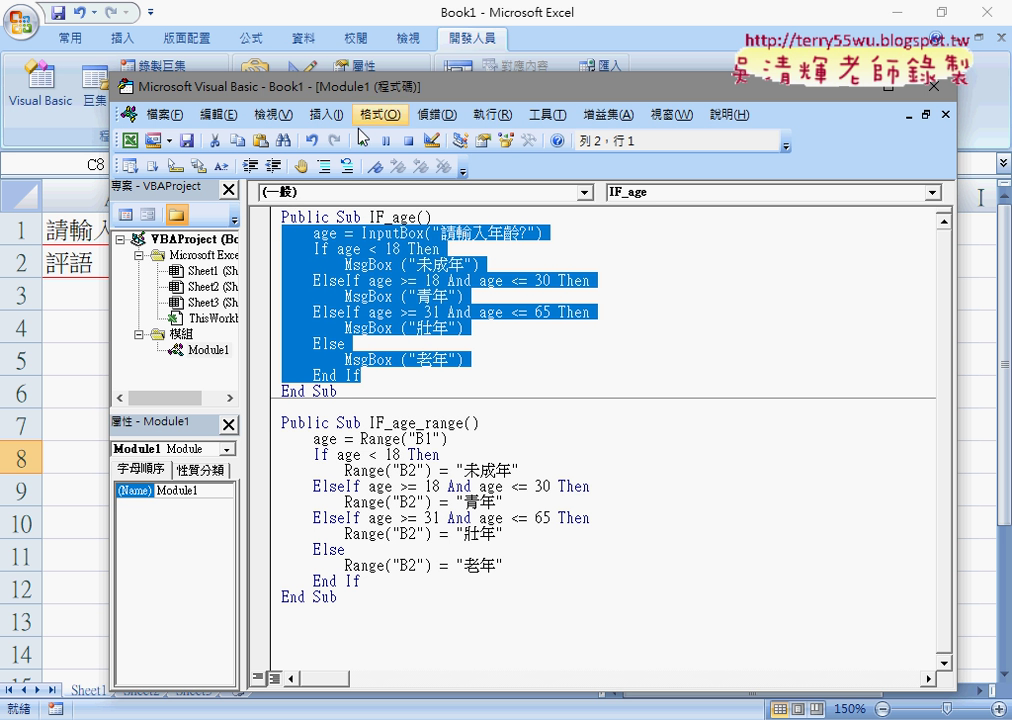
pyautogui.moveTo(410, 88); pyautogui.dragTo(470, 78)
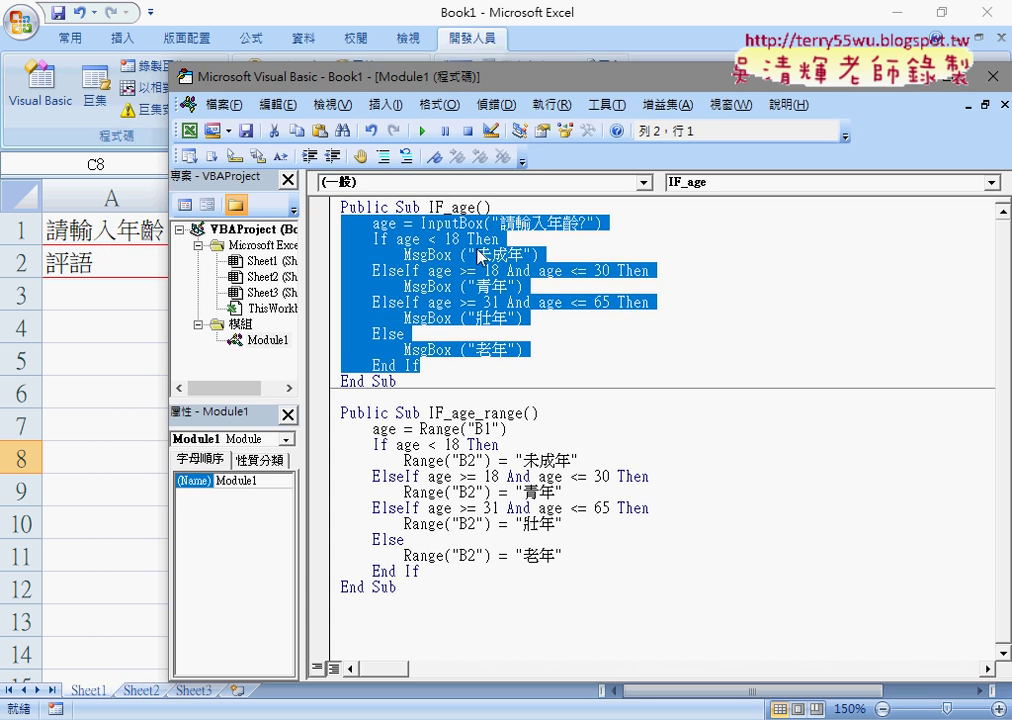
pyautogui.moveTo(492, 224); pyautogui.dragTo(428, 226)
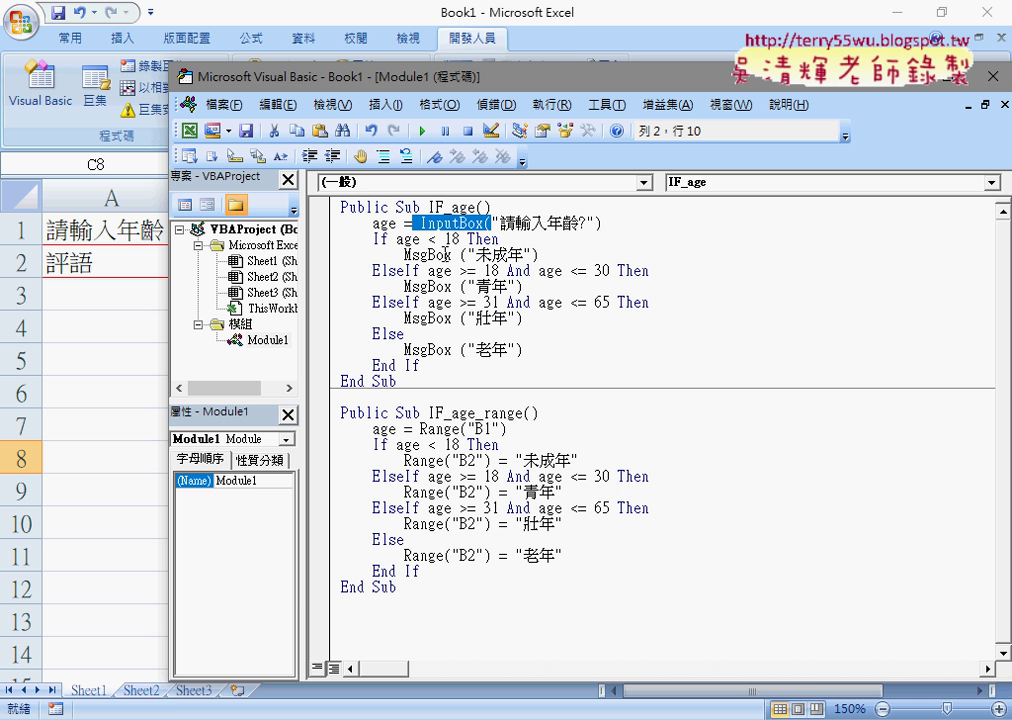
pyautogui.click(113, 350)
# - Mark B1 with a red annotation, clear the ink, and delete the age 85 from B1
pyautogui.click(254, 232)
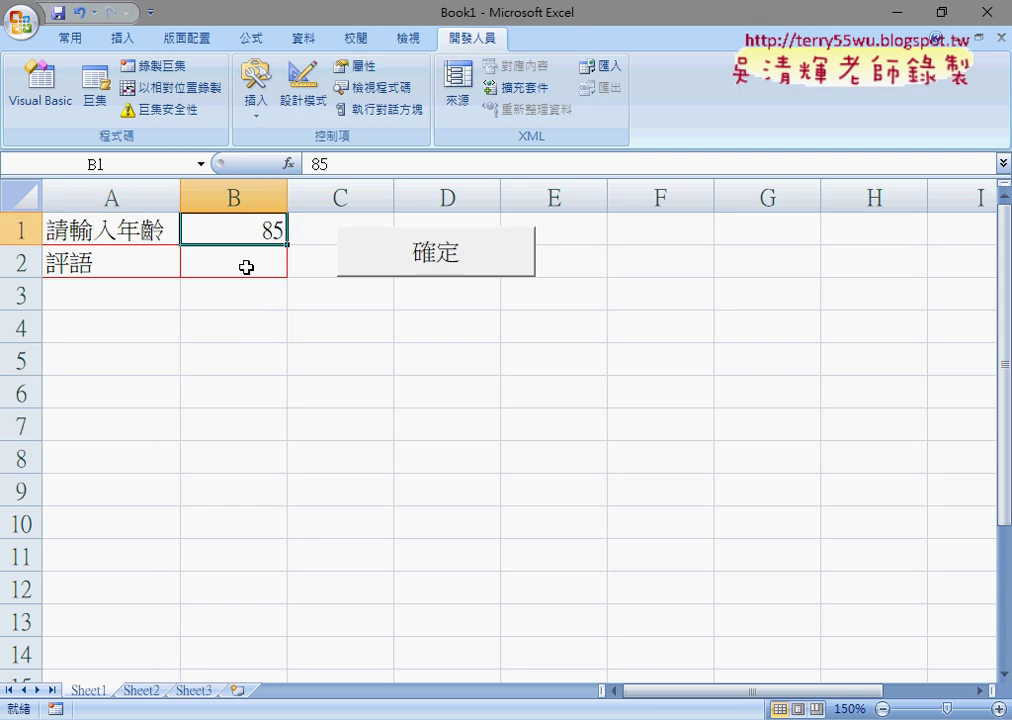
pyautogui.click(246, 267)
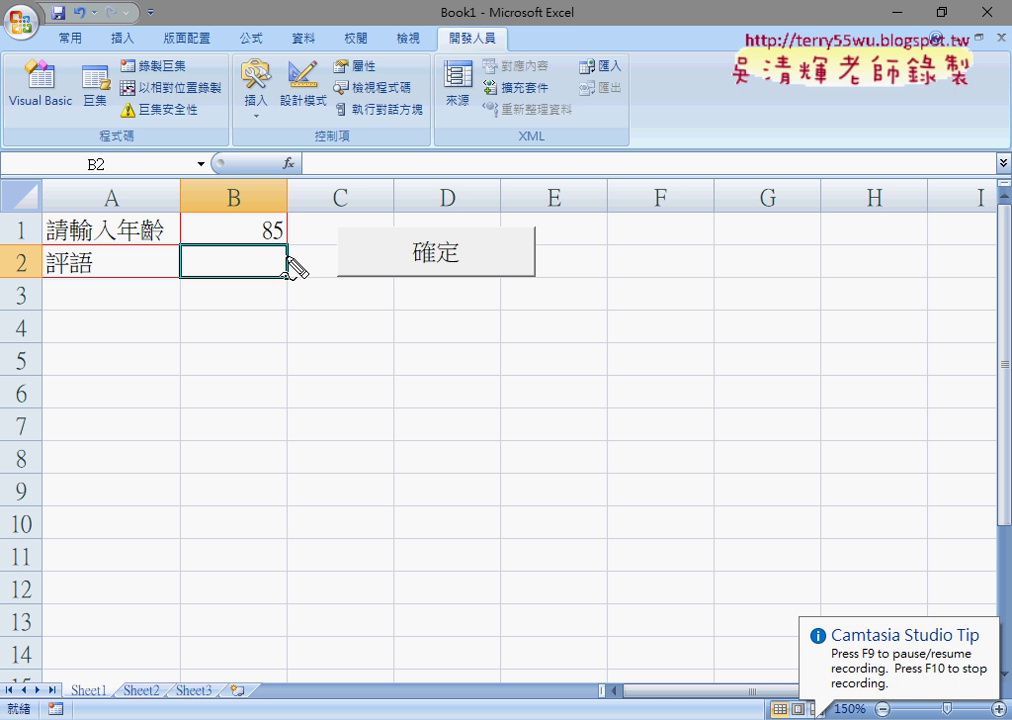
pyautogui.moveTo(288, 246)
pyautogui.mouseDown()
pyautogui.moveTo(184, 236)
pyautogui.moveTo(287, 250)
pyautogui.mouseUp()
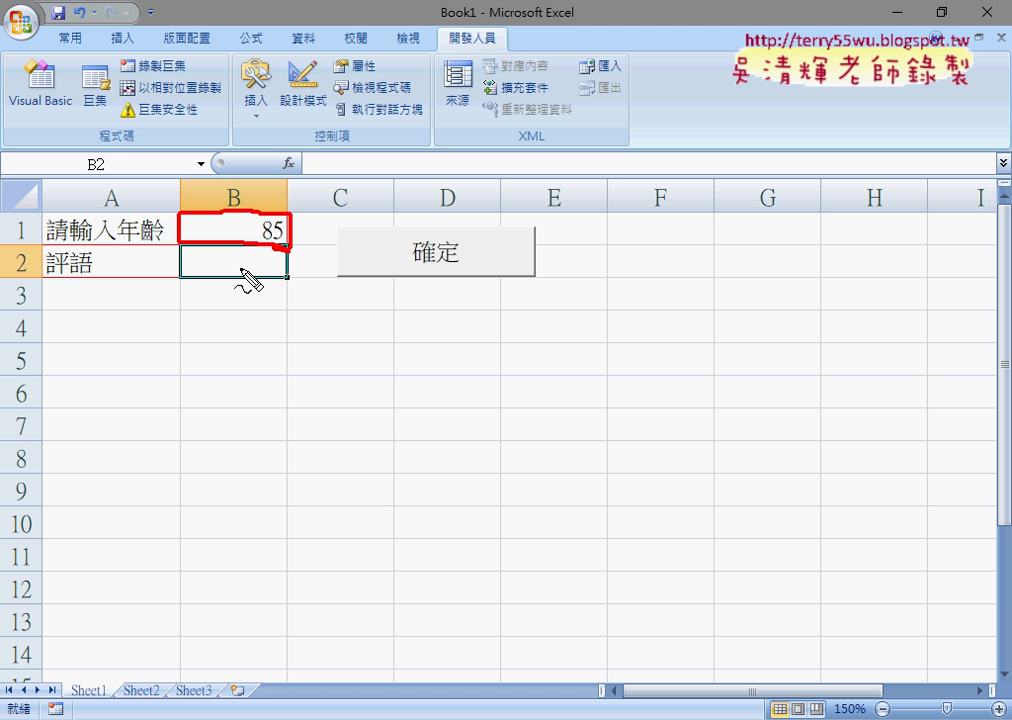
pyautogui.press('Escape')
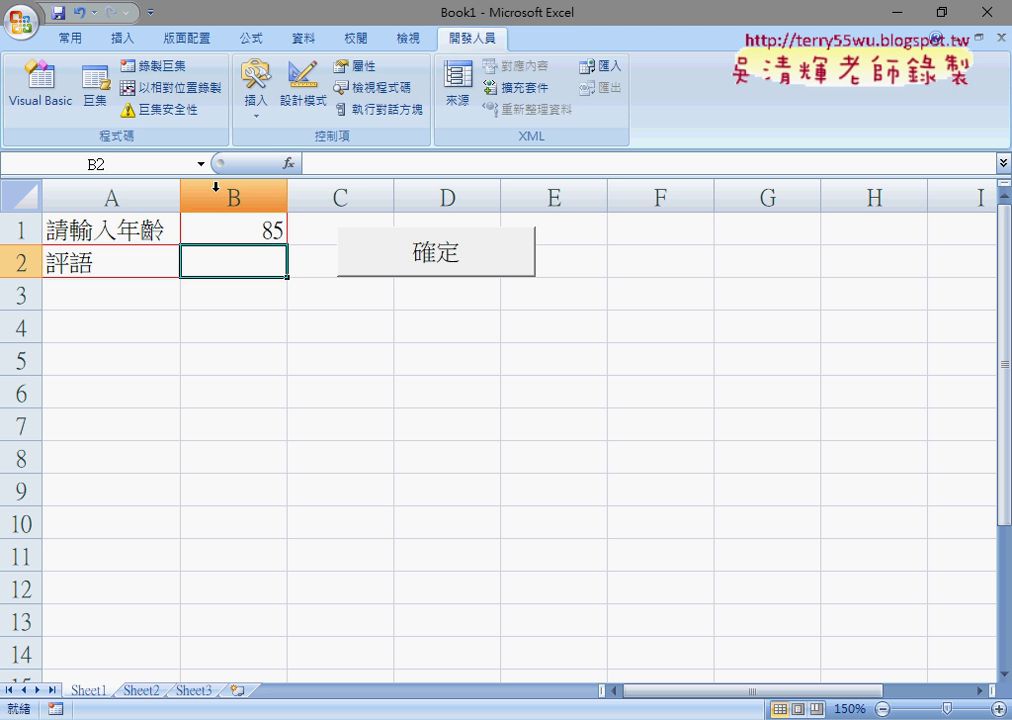
pyautogui.click(275, 230)
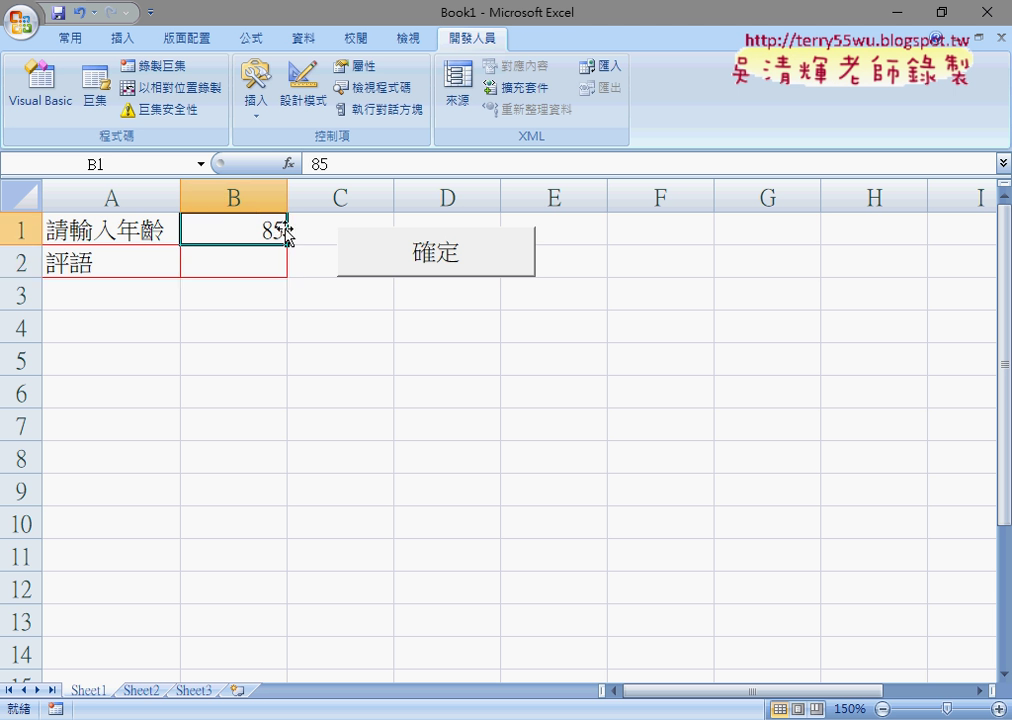
pyautogui.press('Delete')
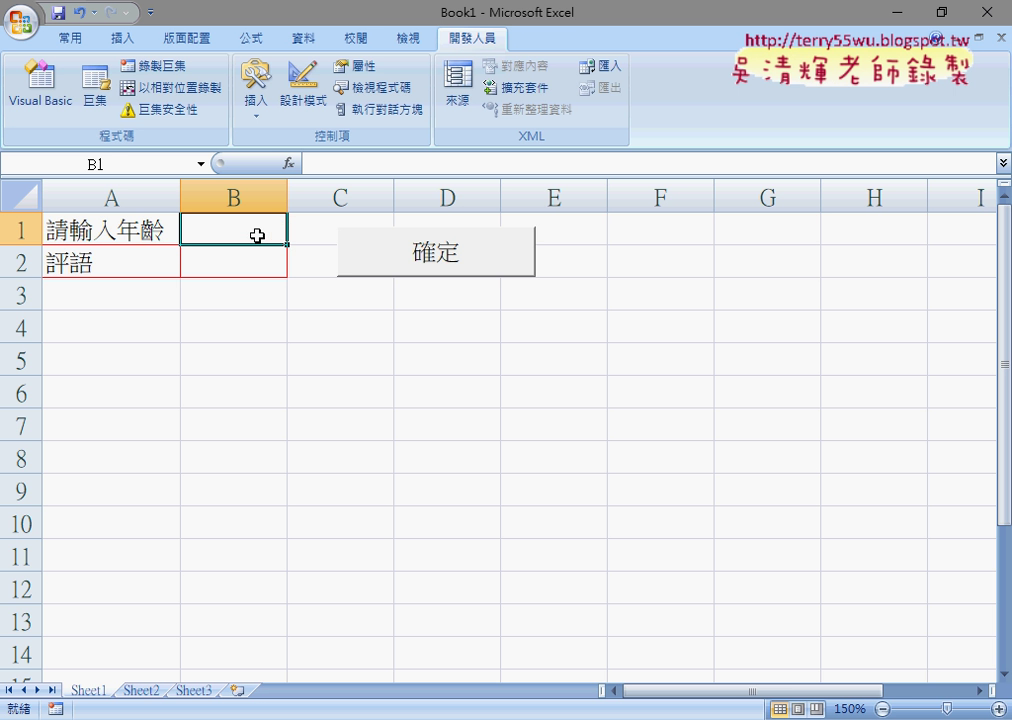
# - Enter age 17 in B1 and run the age-rating macro
pyautogui.write('17')
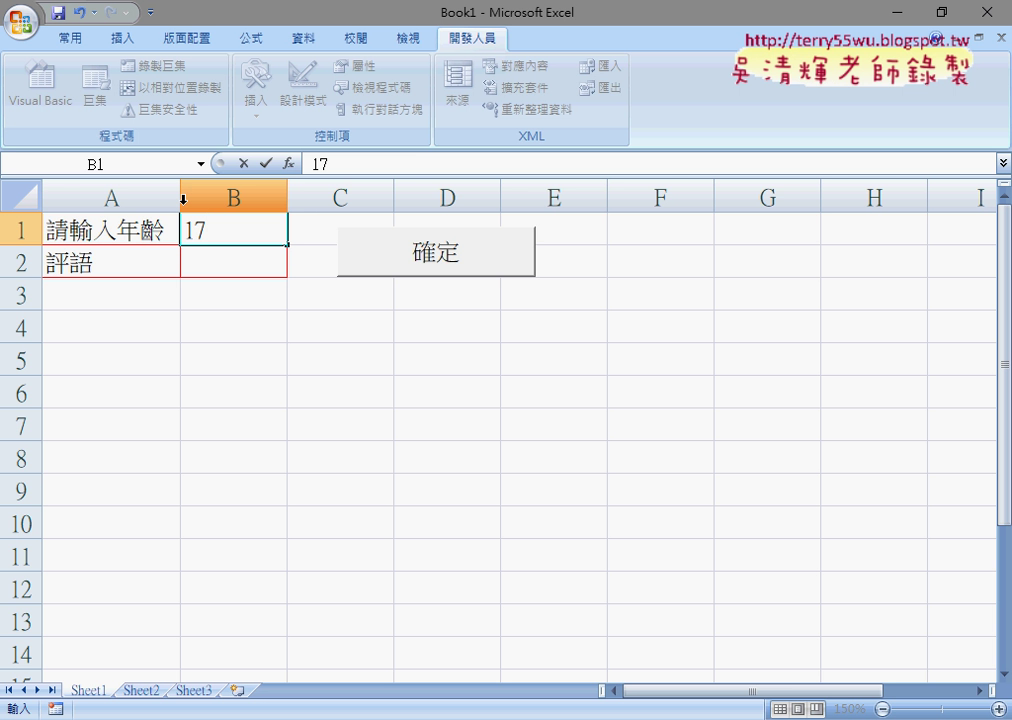
pyautogui.click(226, 266)
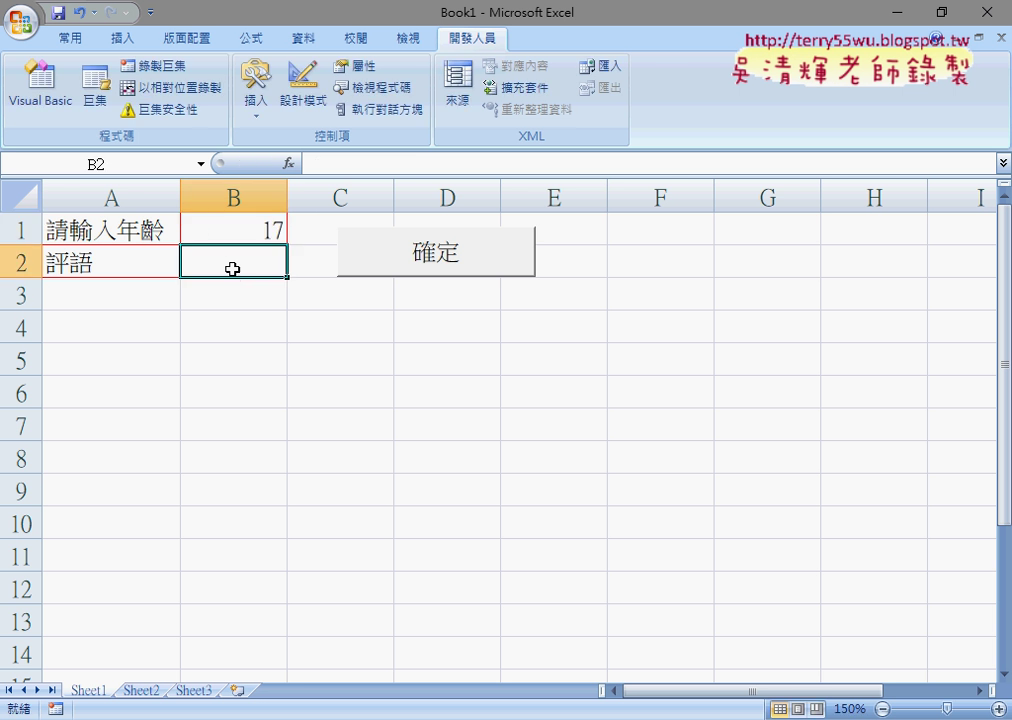
pyautogui.click(452, 268)
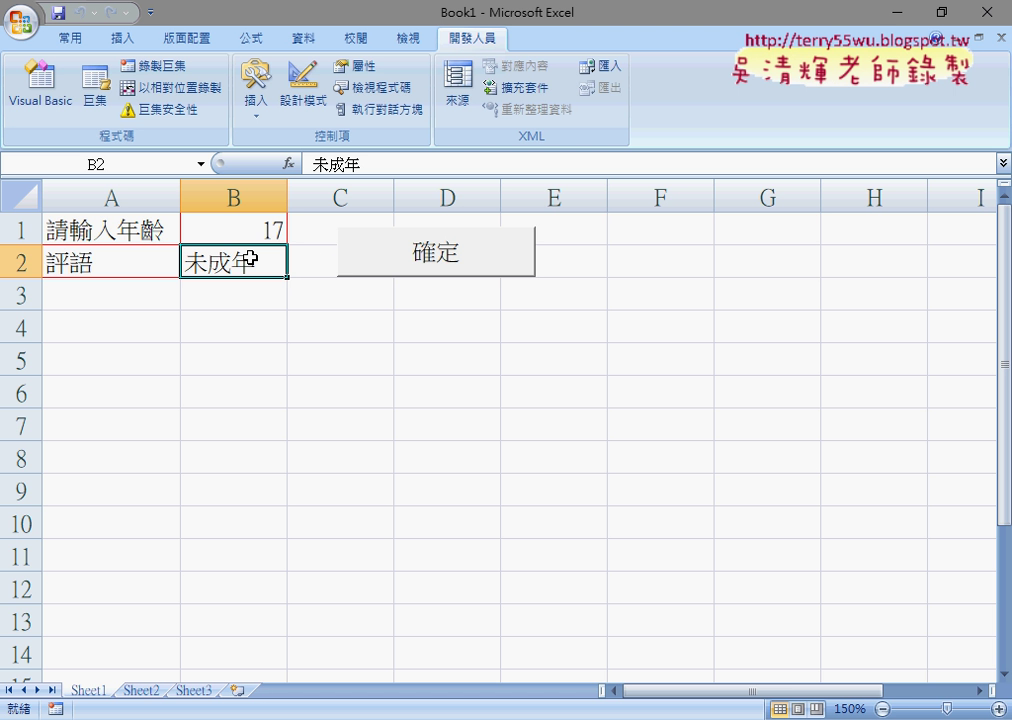
# - Enter age 65 in B1, run the macro to get 壯年 in B2, and reopen the code editor
pyautogui.click(257, 226)
pyautogui.write('6')
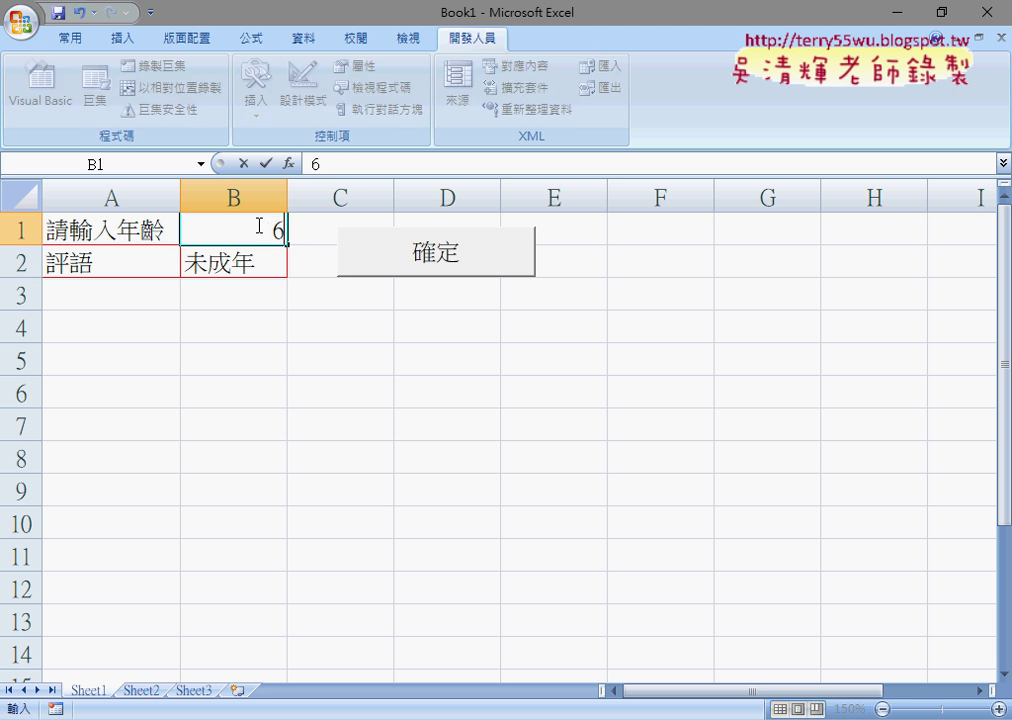
pyautogui.write('5')
pyautogui.click(332, 300)
pyautogui.click(440, 250)
pyautogui.click(248, 273)
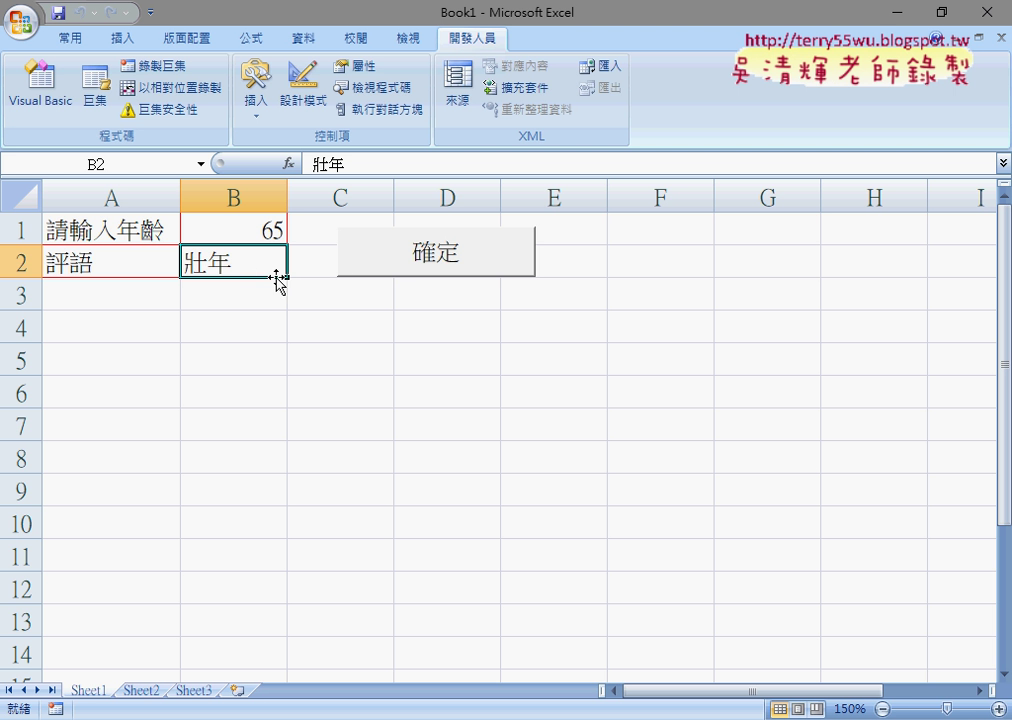
pyautogui.click(56, 104)
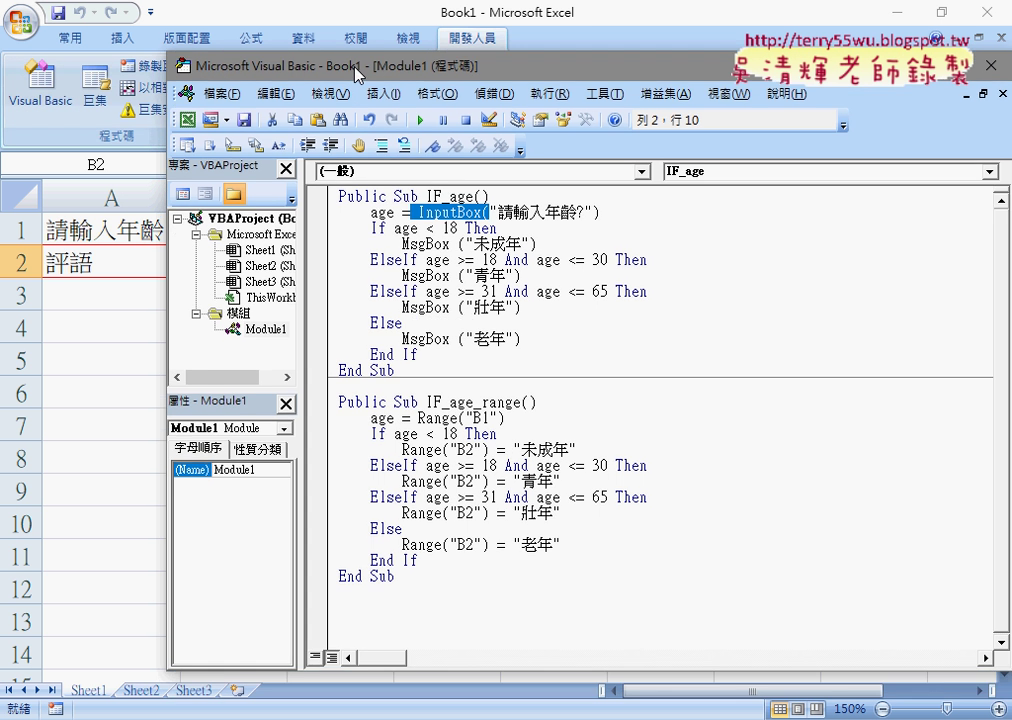
# - Highlight the InputBox call and Range("B1"), moving the editor right to reveal B1 and B2
pyautogui.moveTo(300, 76); pyautogui.dragTo(262, 26)
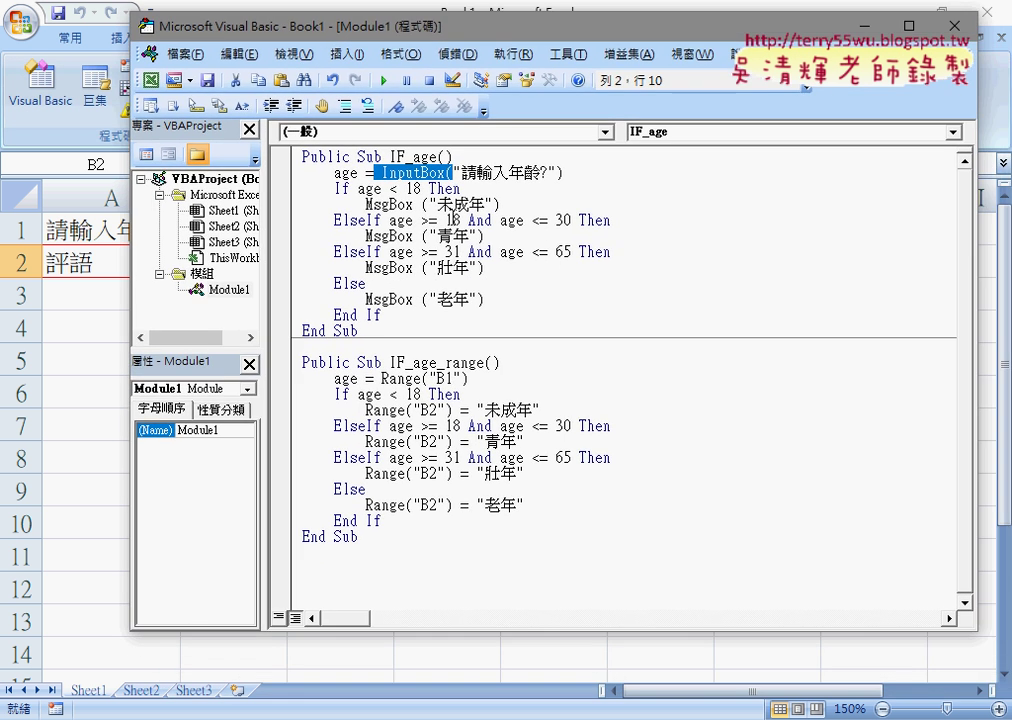
pyautogui.click(580, 173)
pyautogui.moveTo(583, 174); pyautogui.dragTo(414, 172)
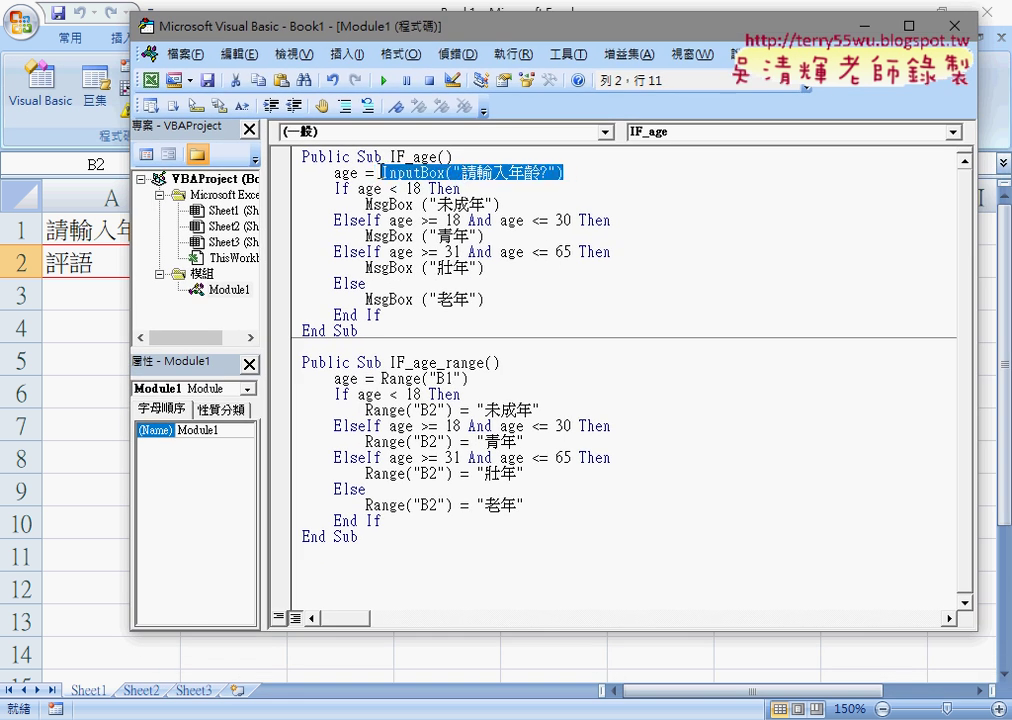
pyautogui.click(473, 378)
pyautogui.moveTo(473, 378); pyautogui.dragTo(381, 378)
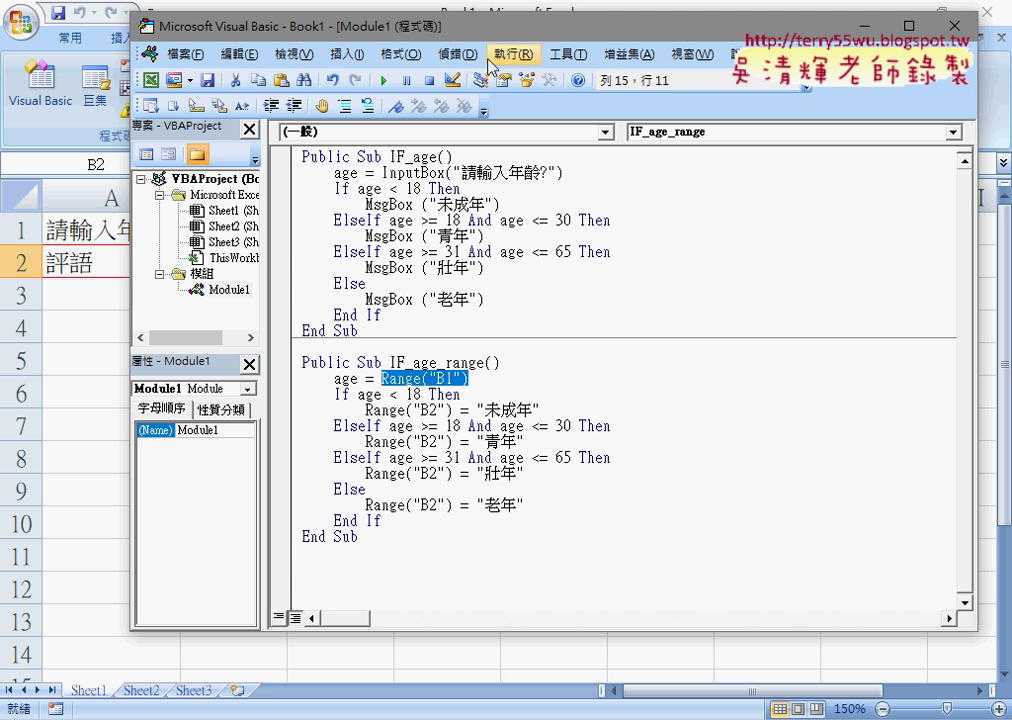
pyautogui.moveTo(450, 27)
pyautogui.mouseDown()
pyautogui.moveTo(738, 40)
pyautogui.moveTo(680, 35)
pyautogui.mouseUp()
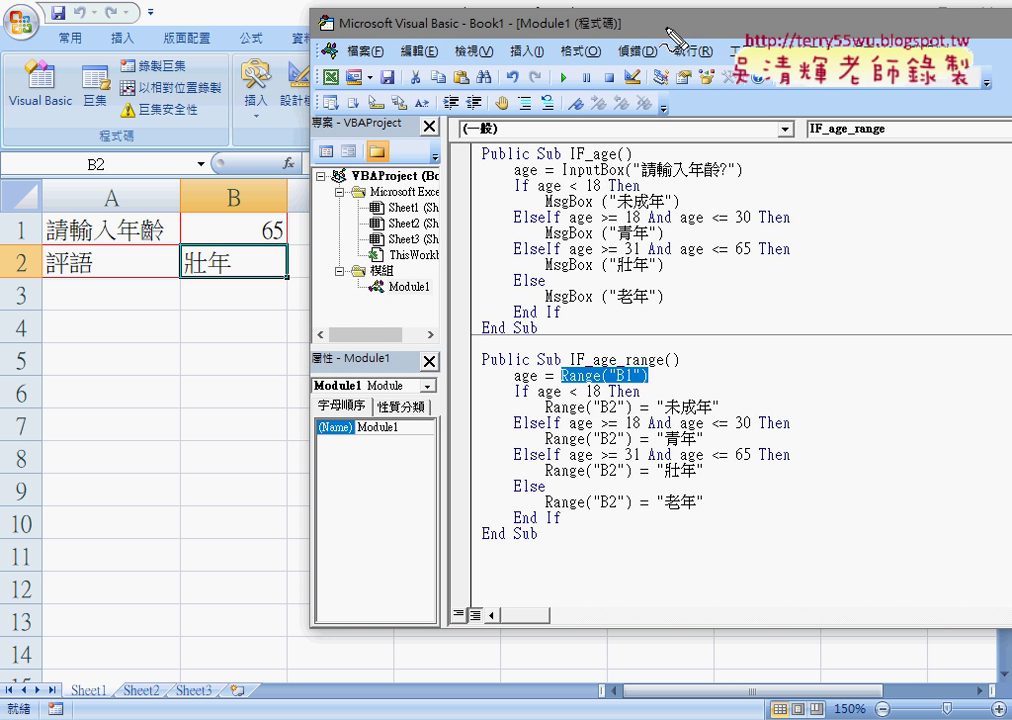
pyautogui.moveTo(285, 245); pyautogui.dragTo(283, 250)
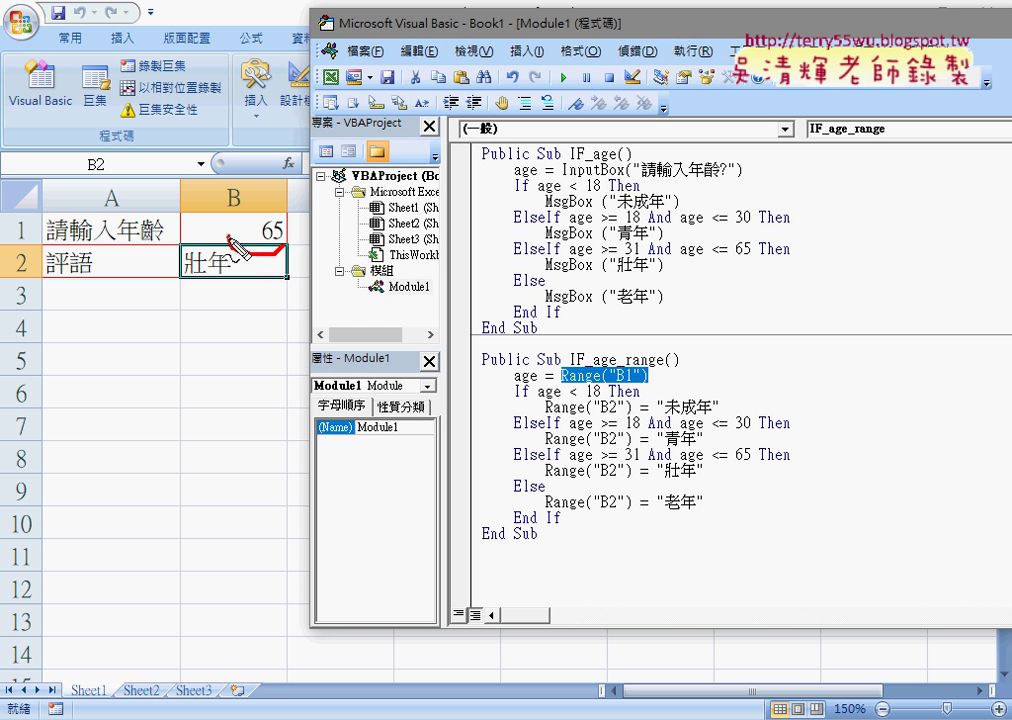
pyautogui.moveTo(562, 386); pyautogui.dragTo(645, 383)
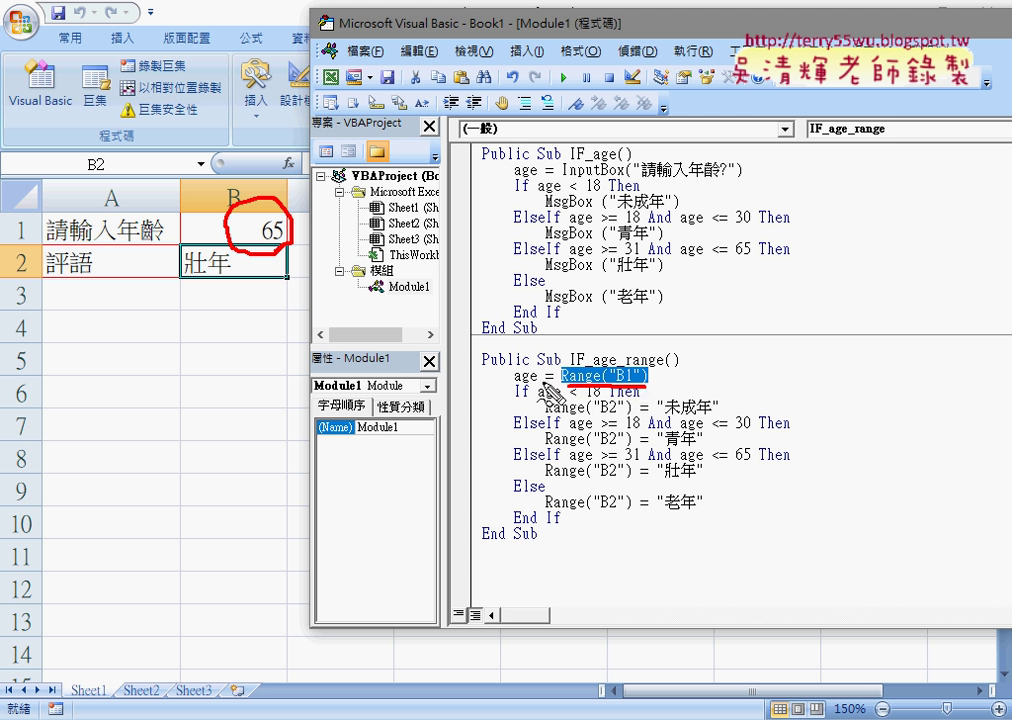
pyautogui.moveTo(603, 355)
pyautogui.mouseDown()
pyautogui.moveTo(537, 377)
pyautogui.moveTo(545, 370)
pyautogui.mouseUp()
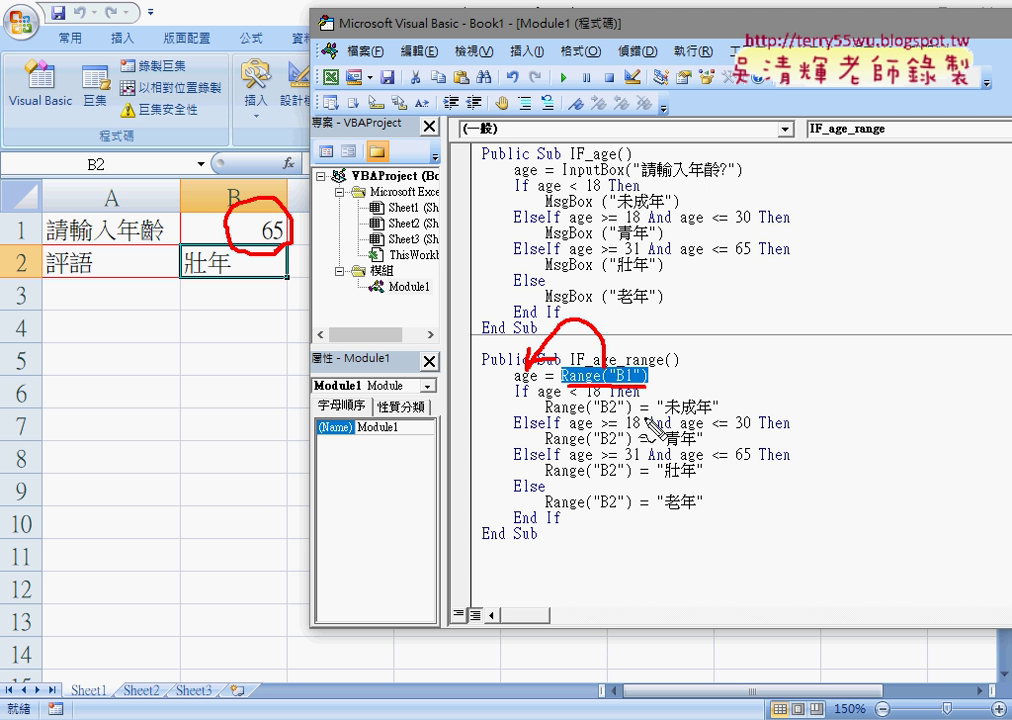
pyautogui.moveTo(597, 414); pyautogui.dragTo(553, 414)
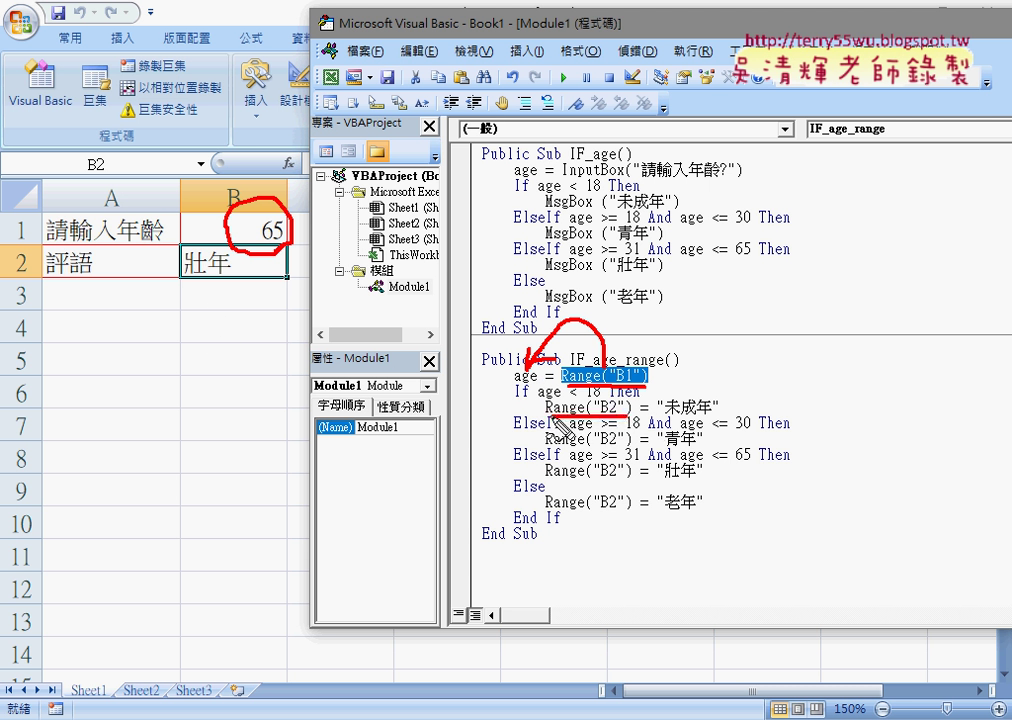
pyautogui.moveTo(692, 397); pyautogui.dragTo(616, 398)
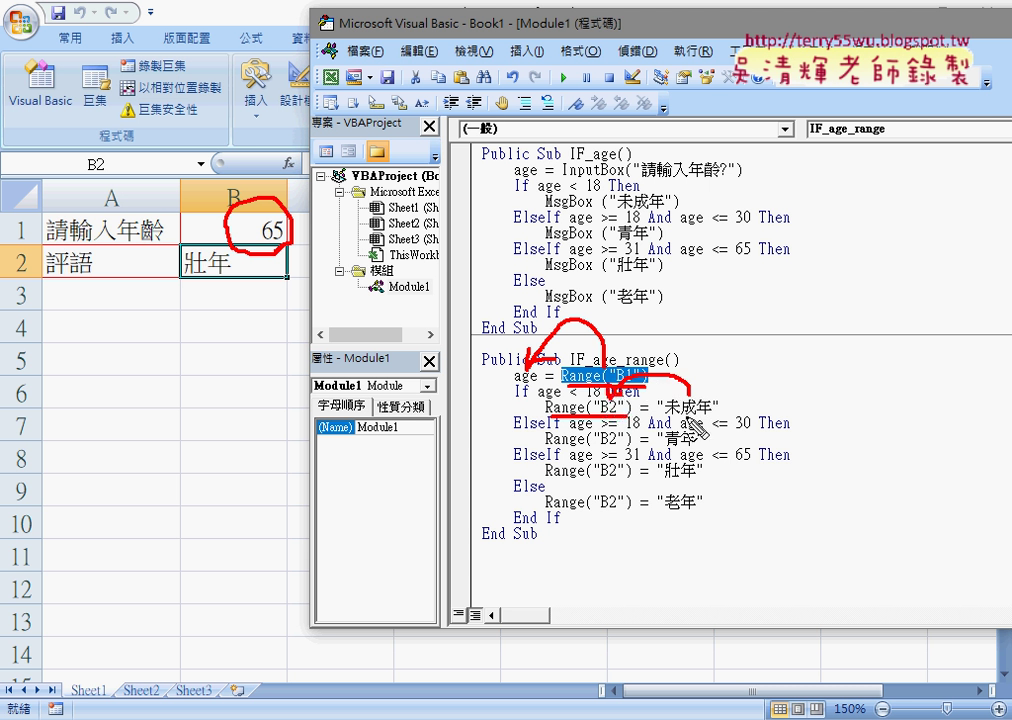
pyautogui.moveTo(664, 413); pyautogui.dragTo(703, 412)
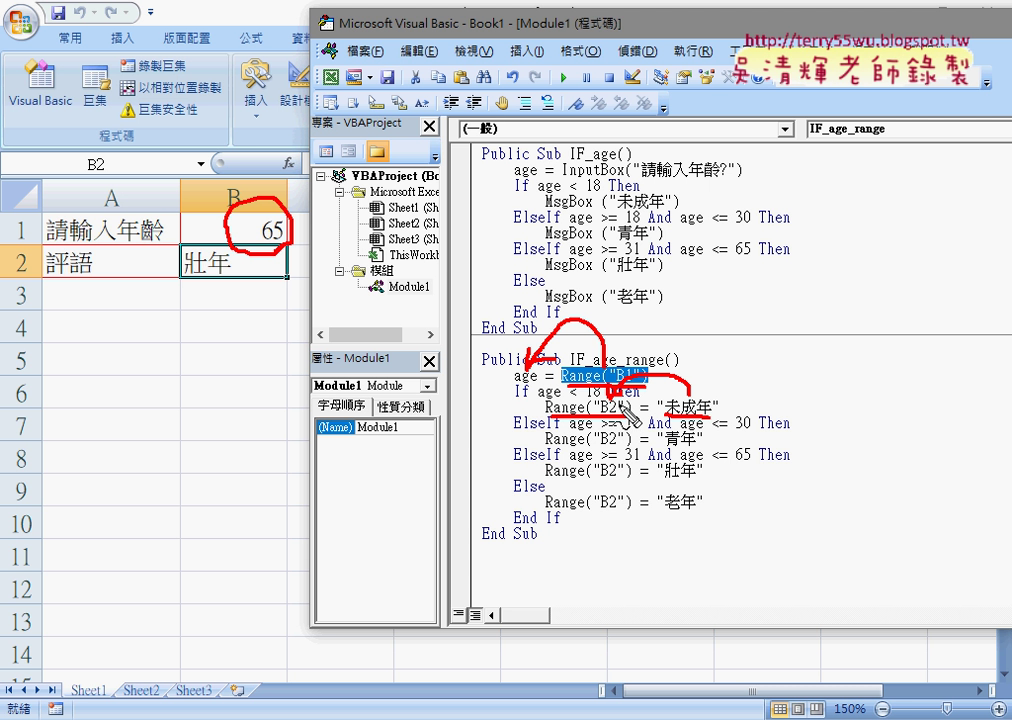
pyautogui.press('Escape')
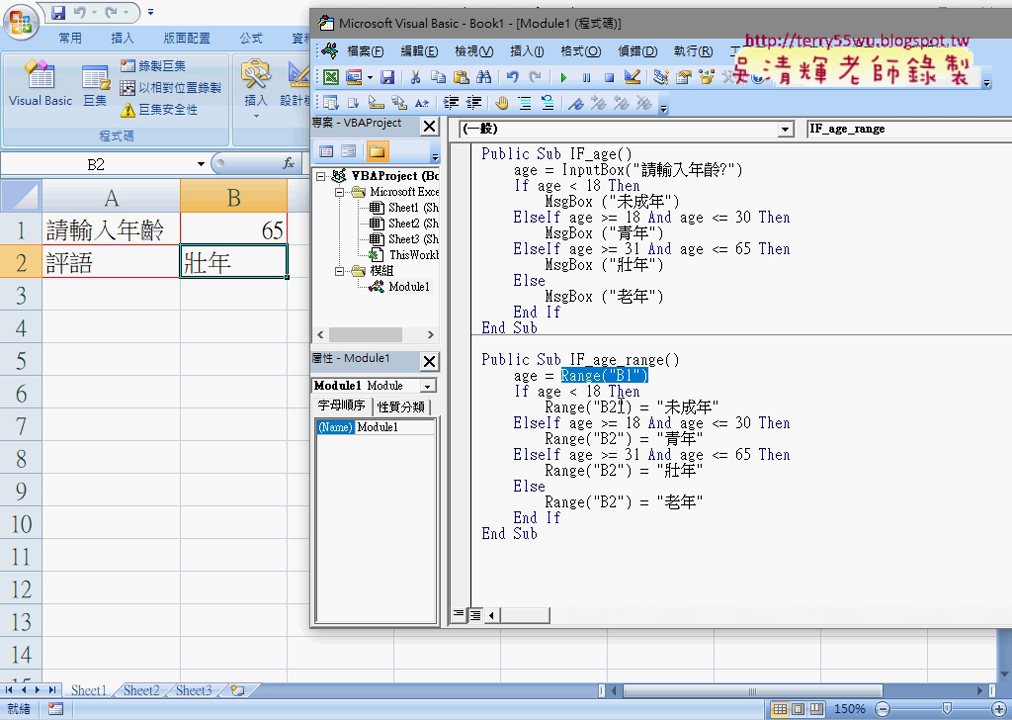
pyautogui.moveTo(540, 535)
pyautogui.mouseDown()
pyautogui.moveTo(470, 375)
pyautogui.moveTo(480, 152)
pyautogui.mouseUp()
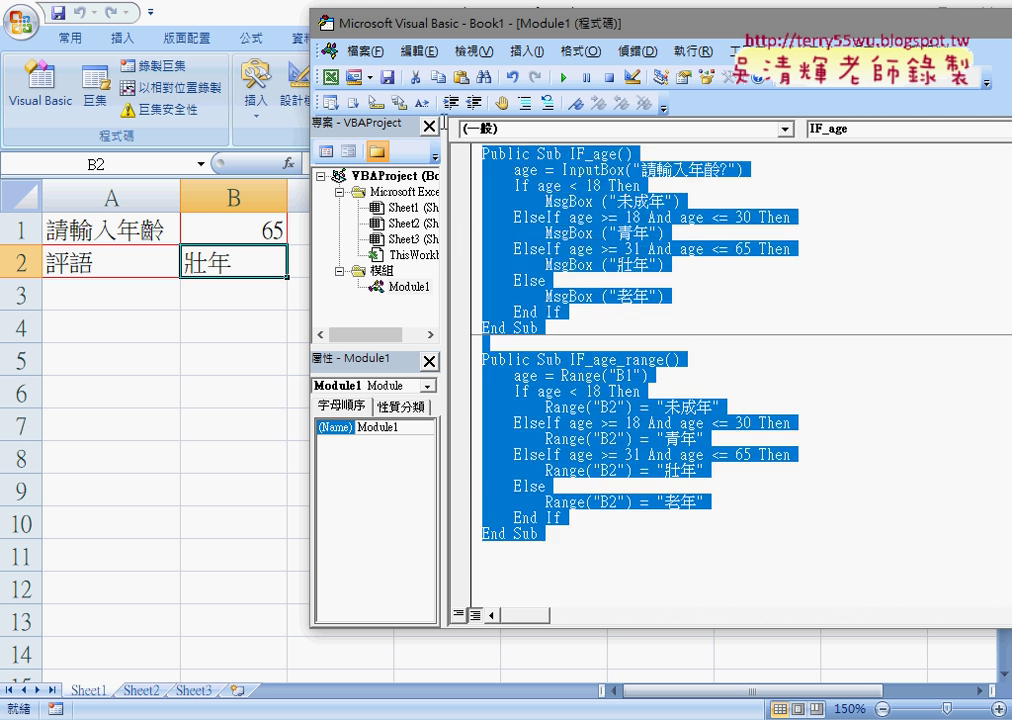
# - Delete all of Module1's code and remove Module1 from the project without exporting it
pyautogui.press('Delete')
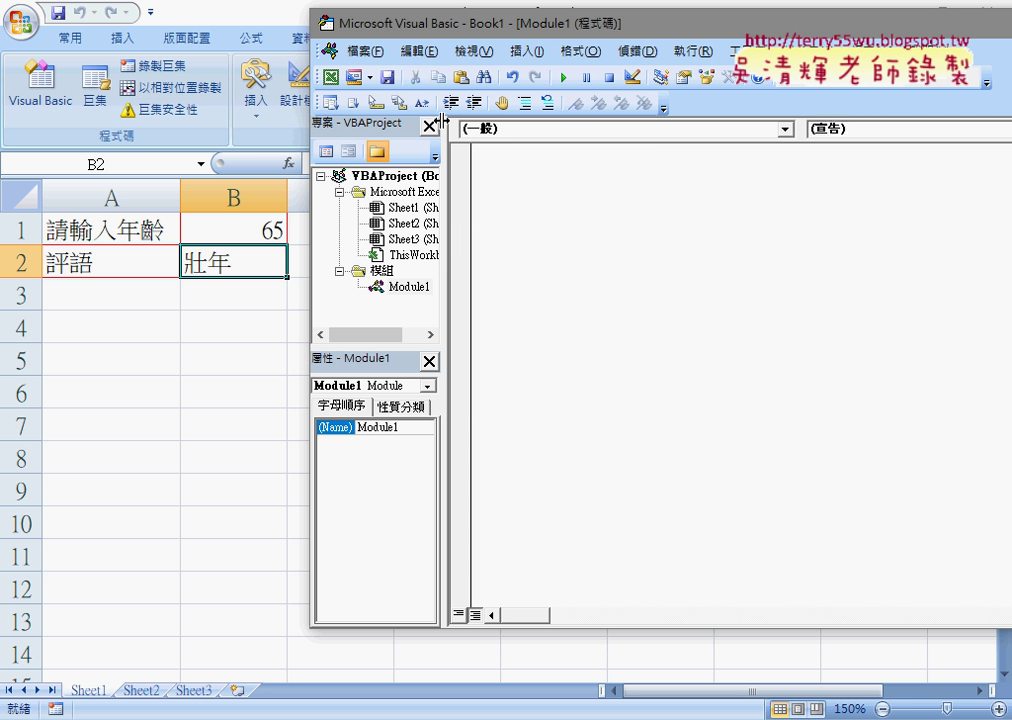
pyautogui.rightClick(415, 288)
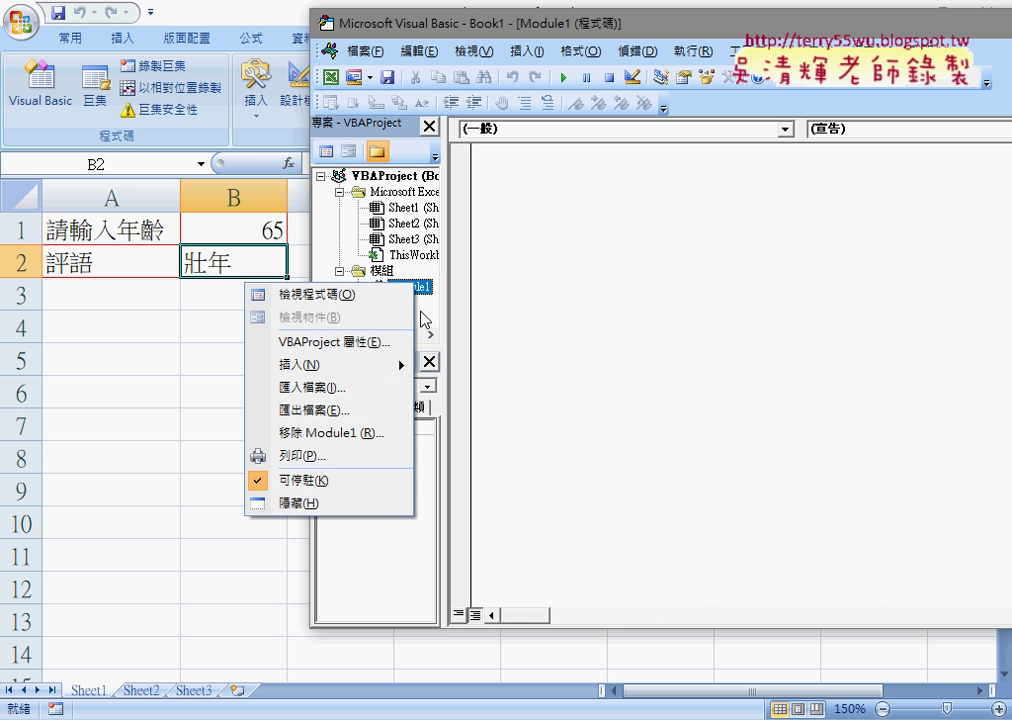
pyautogui.click(390, 414)
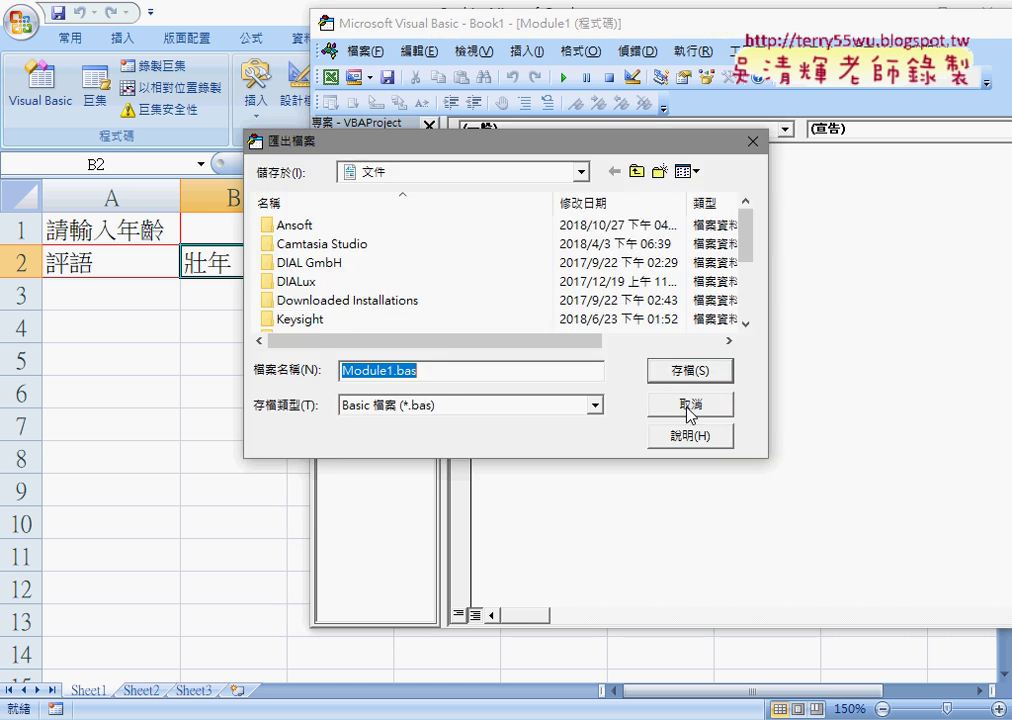
pyautogui.click(688, 402)
pyautogui.rightClick(415, 288)
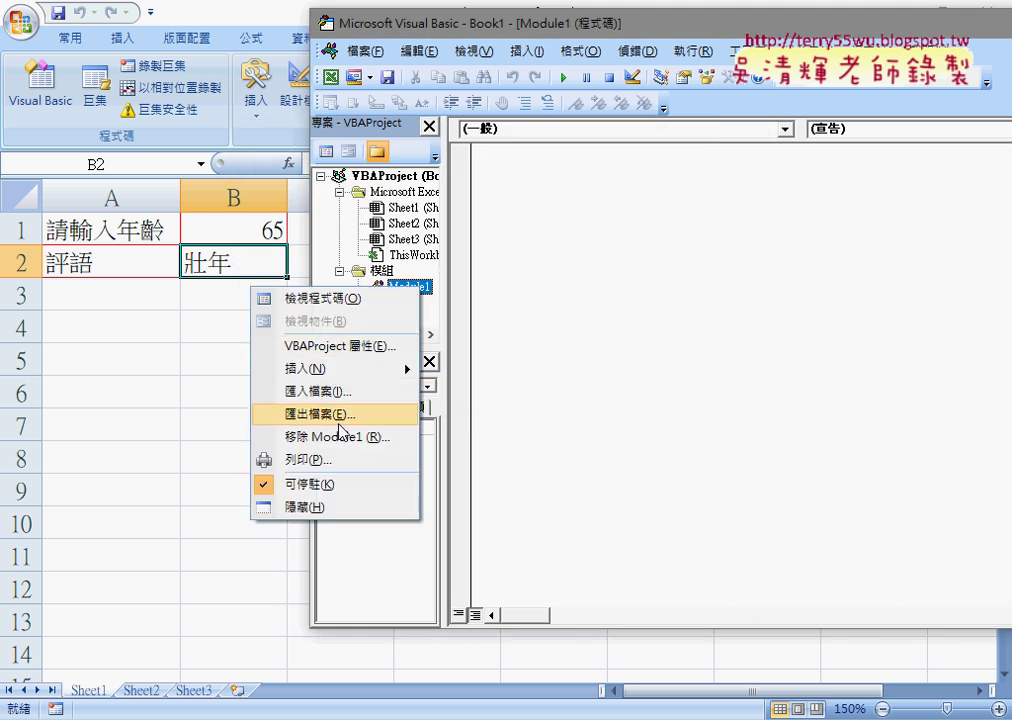
pyautogui.click(395, 412)
pyautogui.click(479, 437)
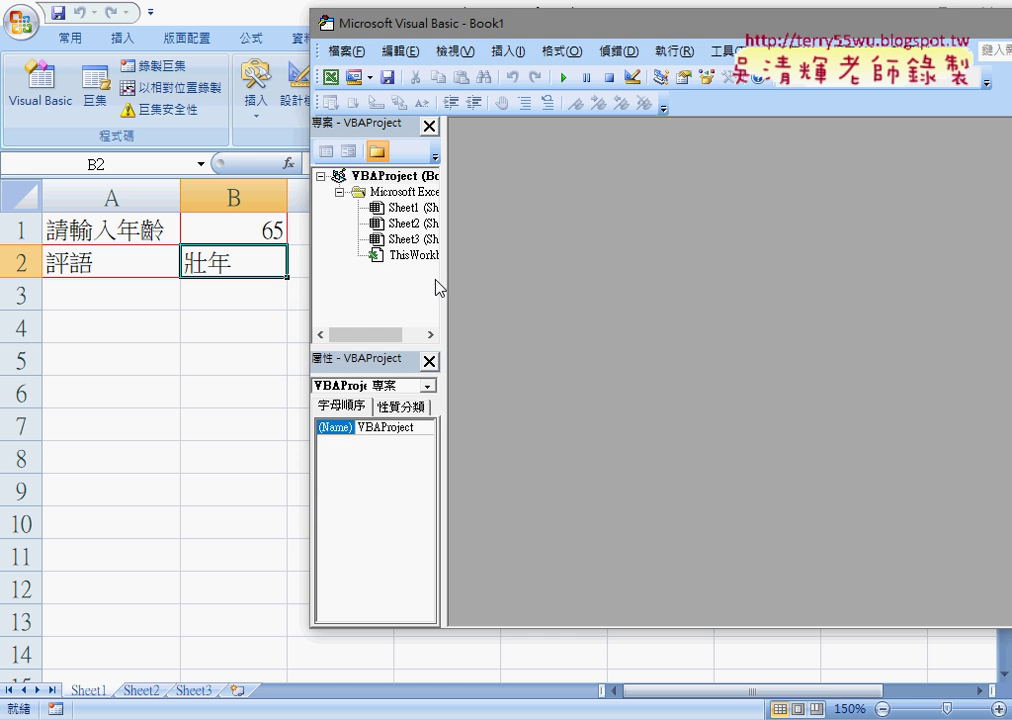
pyautogui.moveTo(444, 243); pyautogui.dragTo(492, 250)
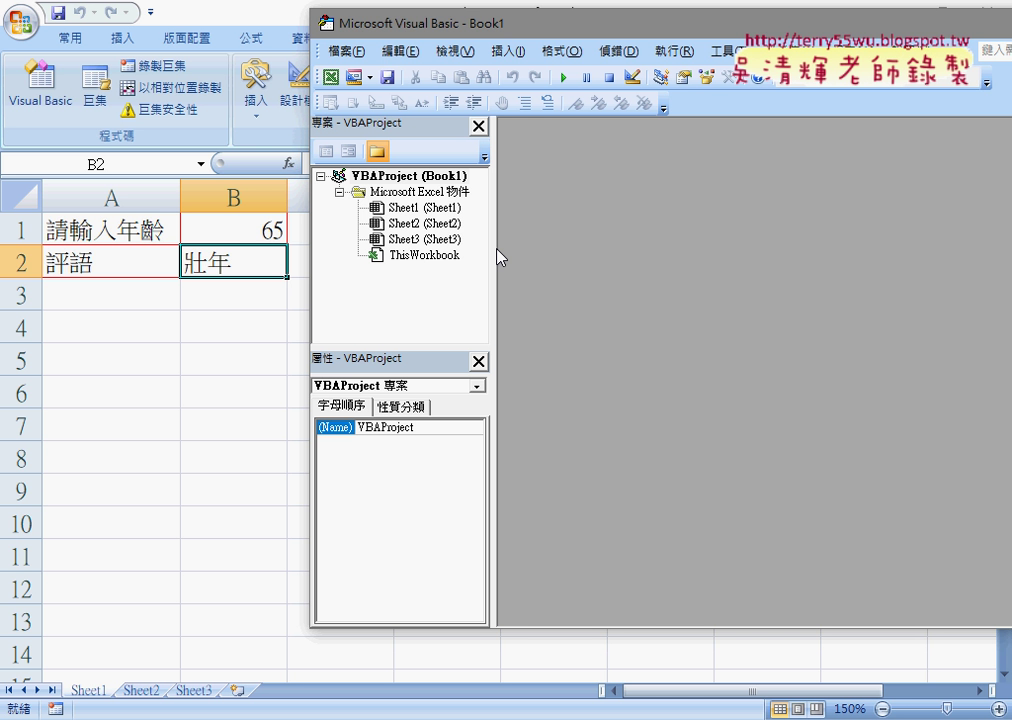
# - Insert a new, empty module into Book1's project, dismissing the Add Procedure dialog
pyautogui.rightClick(405, 208)
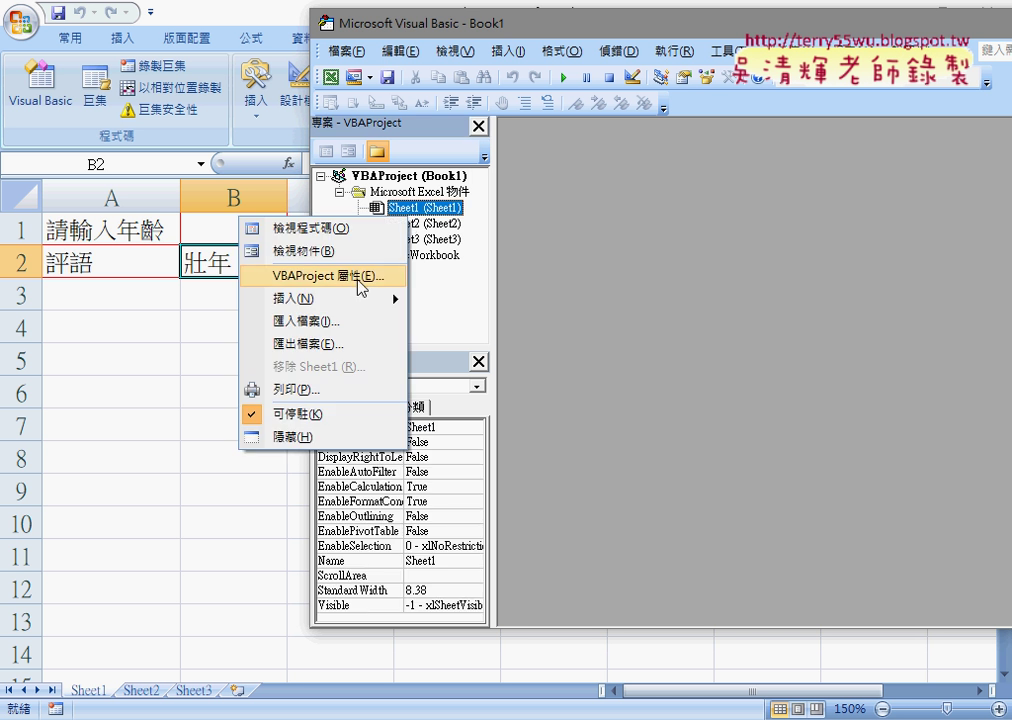
pyautogui.moveTo(322, 299)
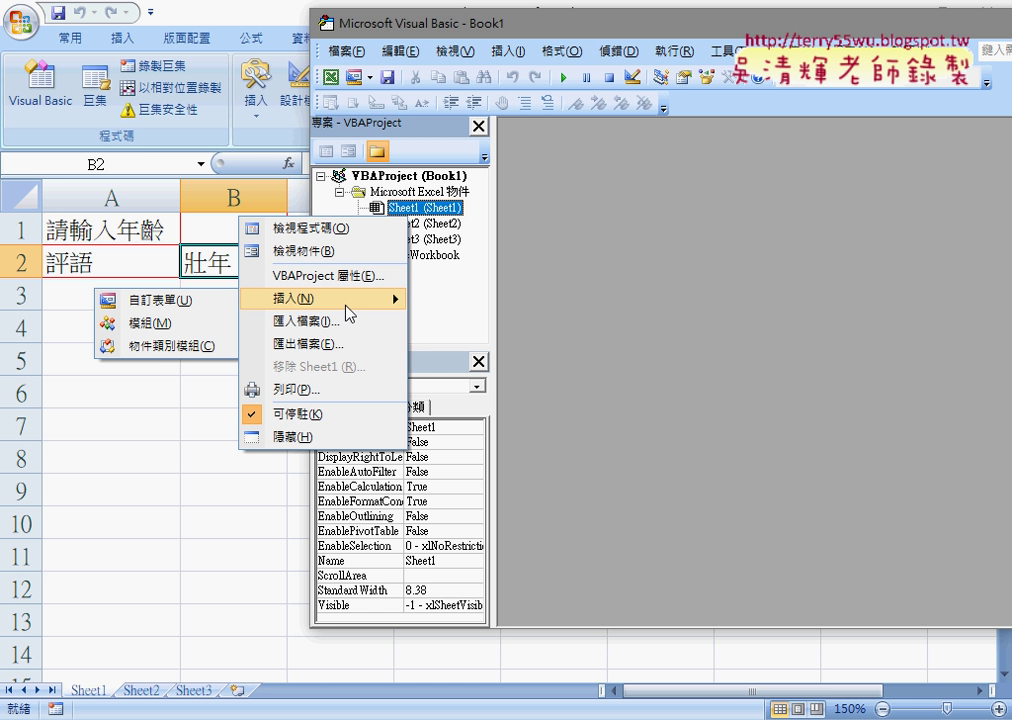
pyautogui.click(204, 331)
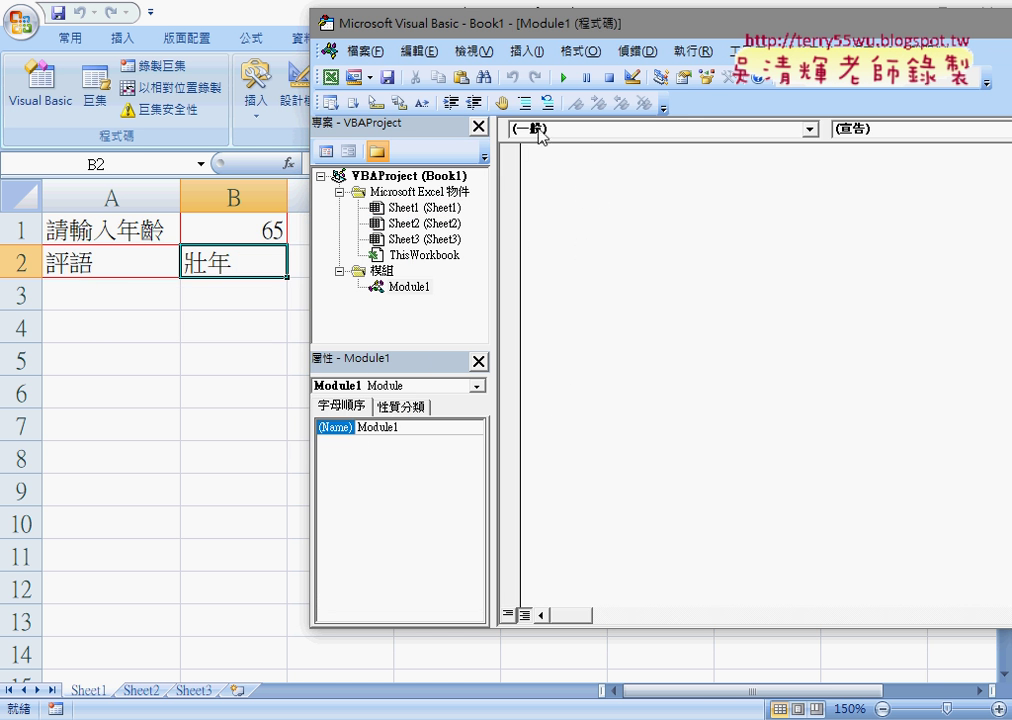
pyautogui.click(523, 52)
pyautogui.click(527, 74)
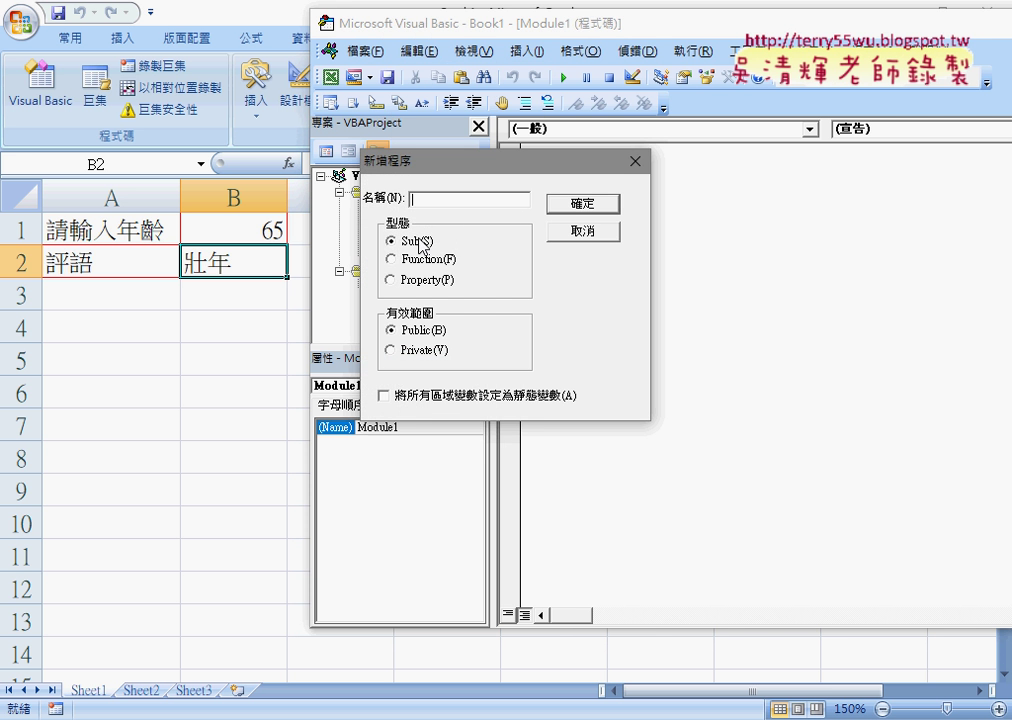
pyautogui.click(577, 236)
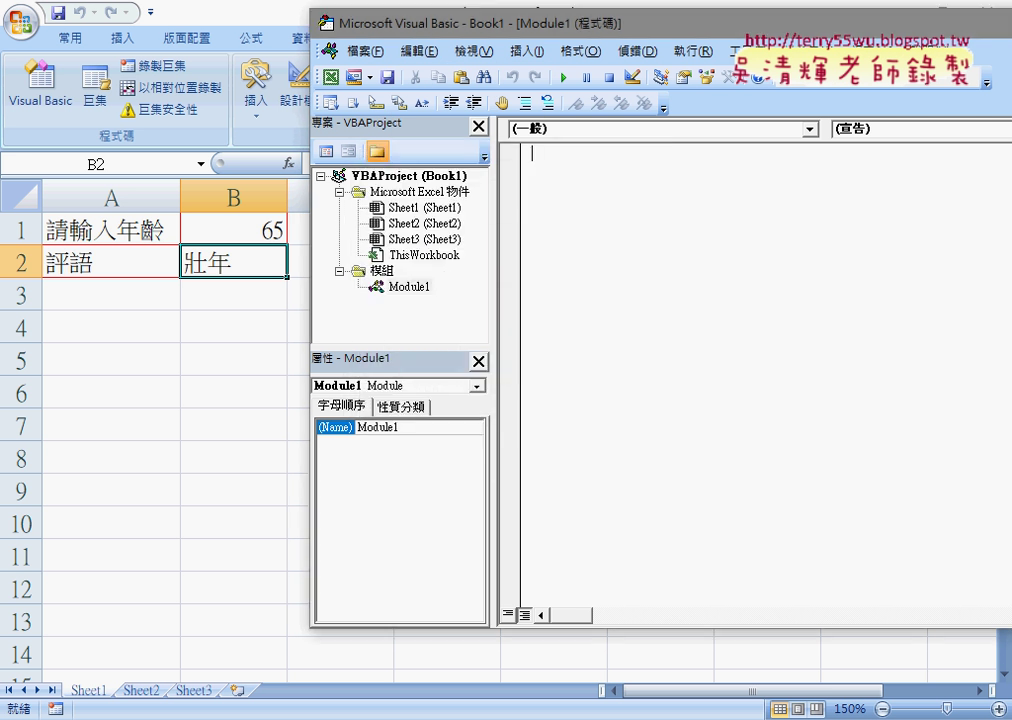
# - Select the whole IF_age sub, through End Sub, in the Google Docs lesson
pyautogui.hotkey('alt', 'Tab')
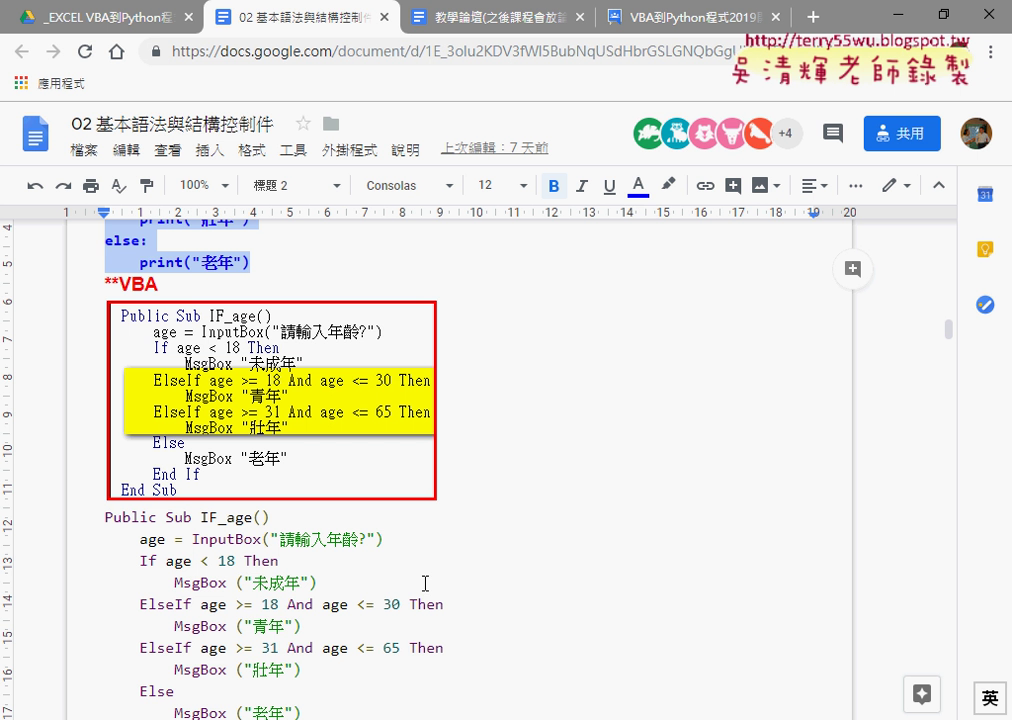
pyautogui.scroll(-2, 425, 583)
pyautogui.scroll(-2, 425, 580)
pyautogui.scroll(-1, 423, 573)
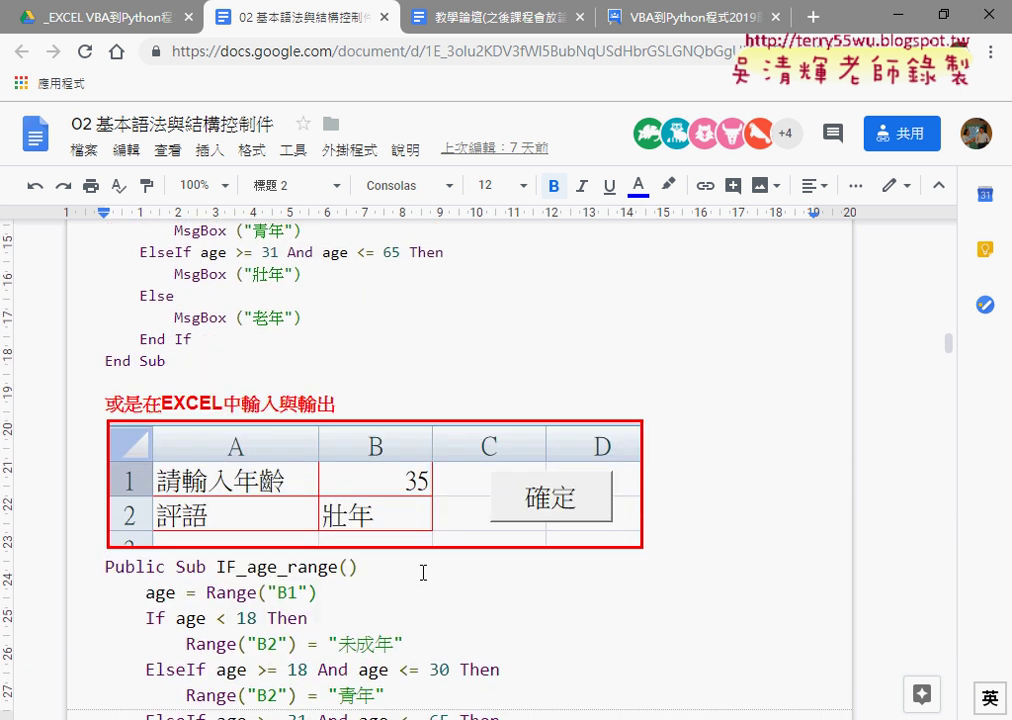
pyautogui.scroll(2, 423, 572)
pyautogui.moveTo(106, 320)
pyautogui.mouseDown()
pyautogui.moveTo(212, 366)
pyautogui.moveTo(237, 553)
pyautogui.mouseUp()
pyautogui.hotkey('ctrl', 'c')
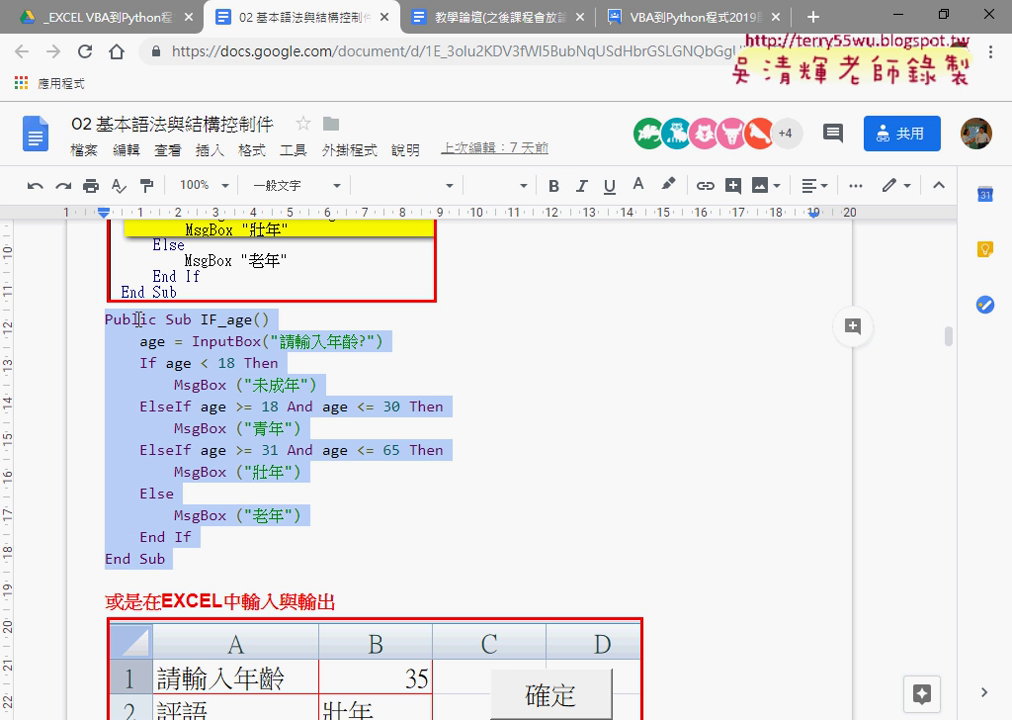
pyautogui.click(202, 319)
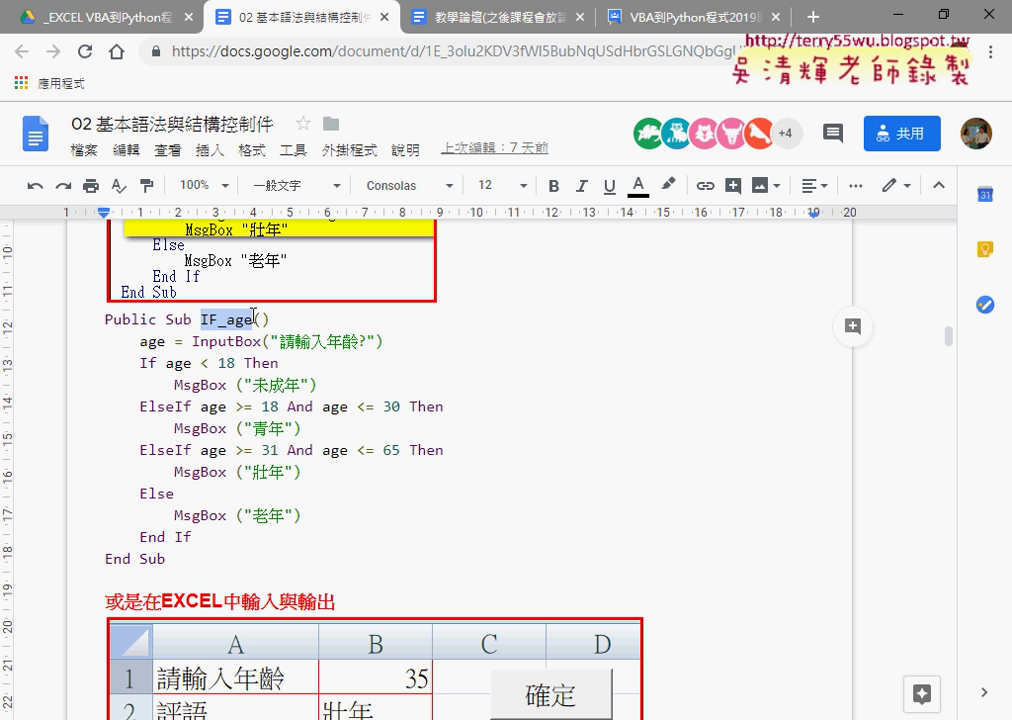
pyautogui.click(181, 560)
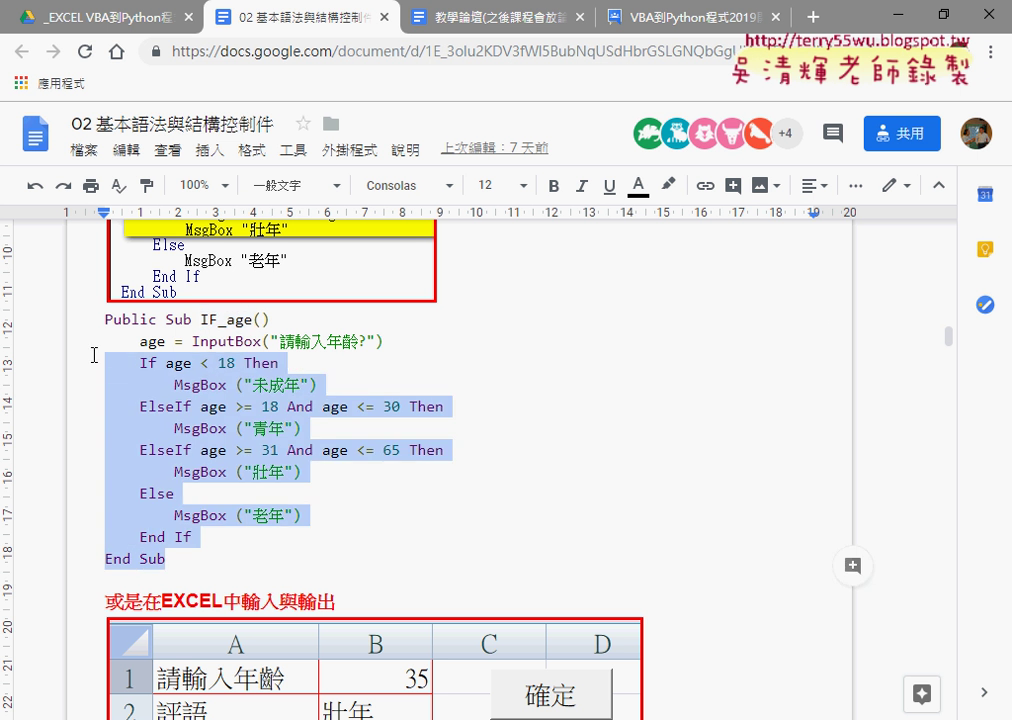
pyautogui.moveTo(181, 560); pyautogui.dragTo(100, 318)
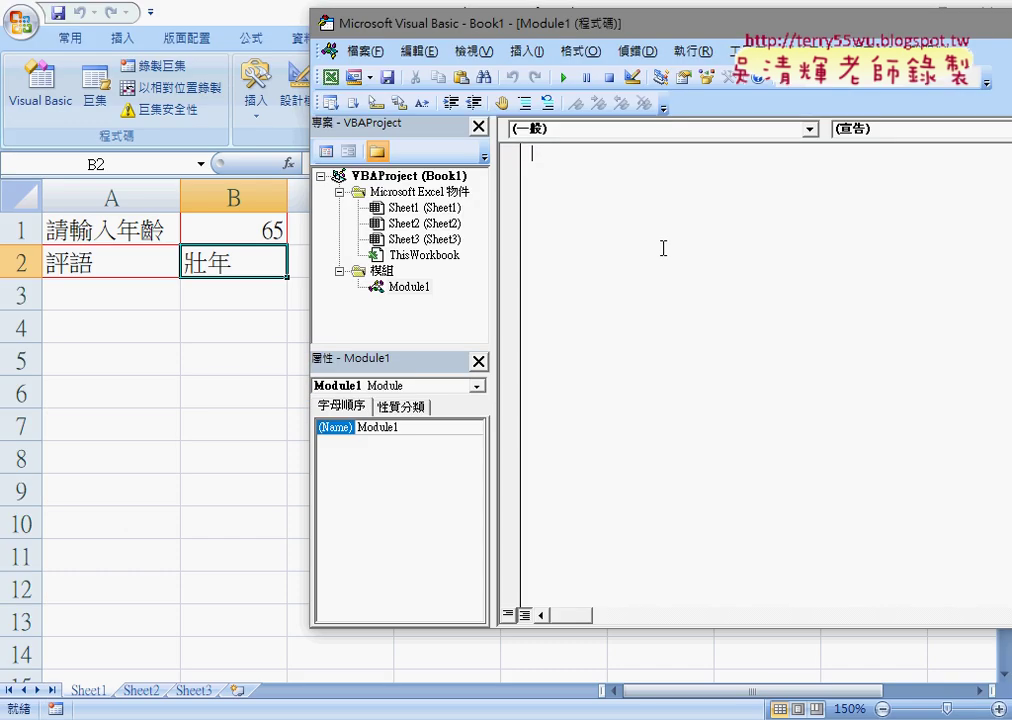
# - Paste the IF_age sub into the empty Module1, leaving a new line after End Sub
pyautogui.hotkey('ctrl', 'v')
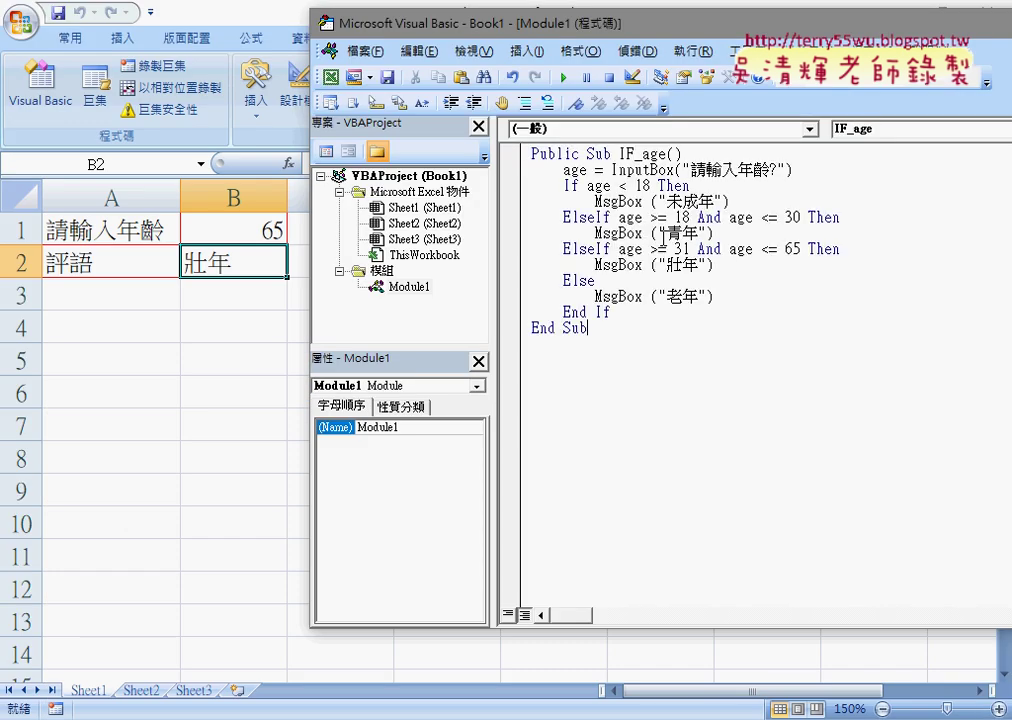
pyautogui.press('Return')
pyautogui.hotkey('alt', 'Tab')
# - Select and copy the IF_age_range sub from the lesson document
pyautogui.scroll(-2, 391, 508)
pyautogui.scroll(-3, 380, 424)
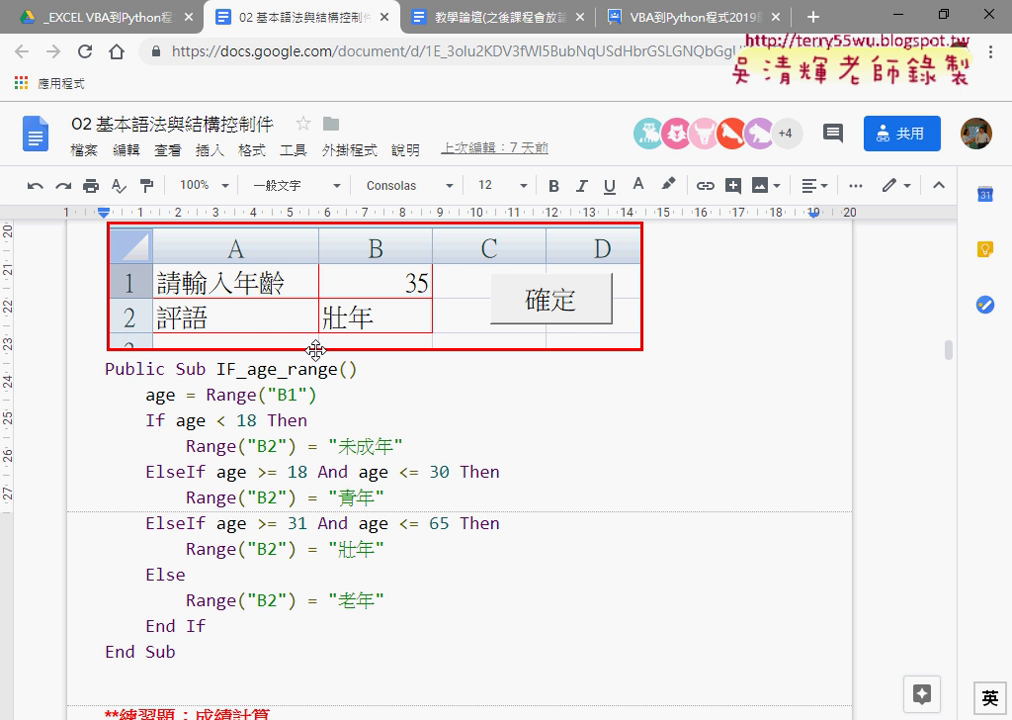
pyautogui.scroll(2, 210, 266)
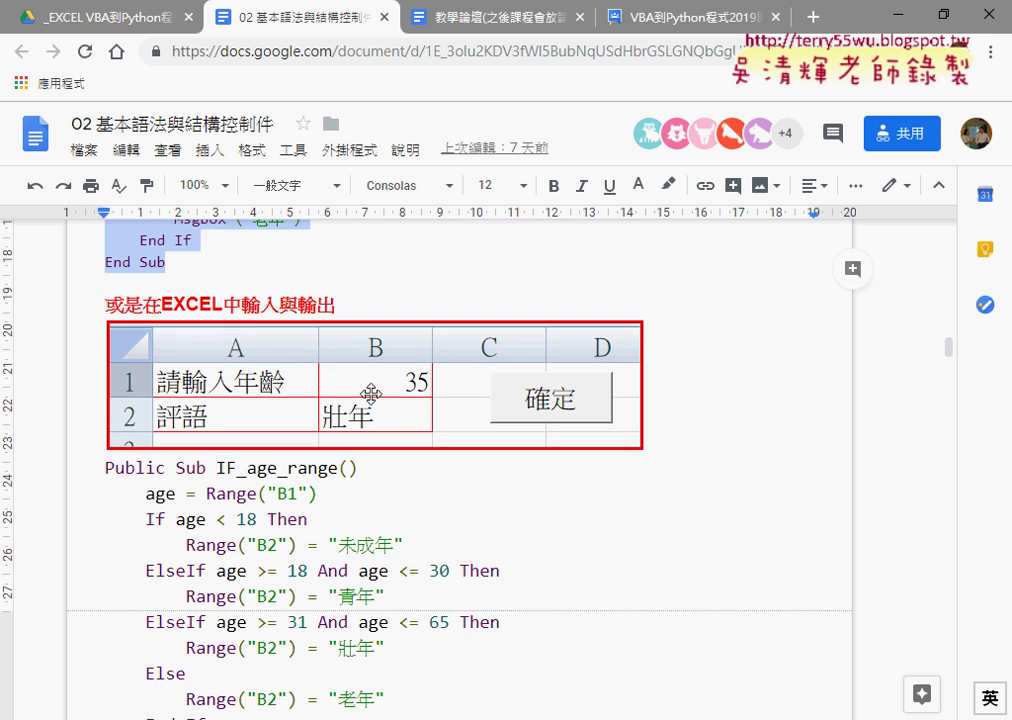
pyautogui.scroll(-2, 370, 395)
pyautogui.moveTo(199, 660); pyautogui.dragTo(100, 378)
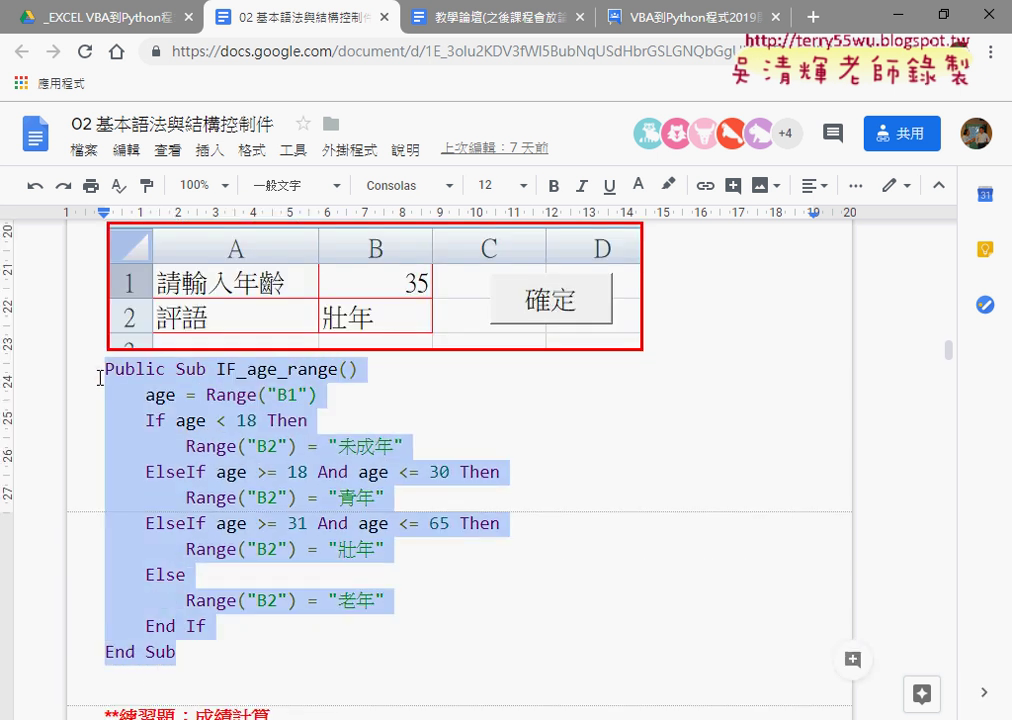
pyautogui.hotkey('ctrl', 'shift', '.')
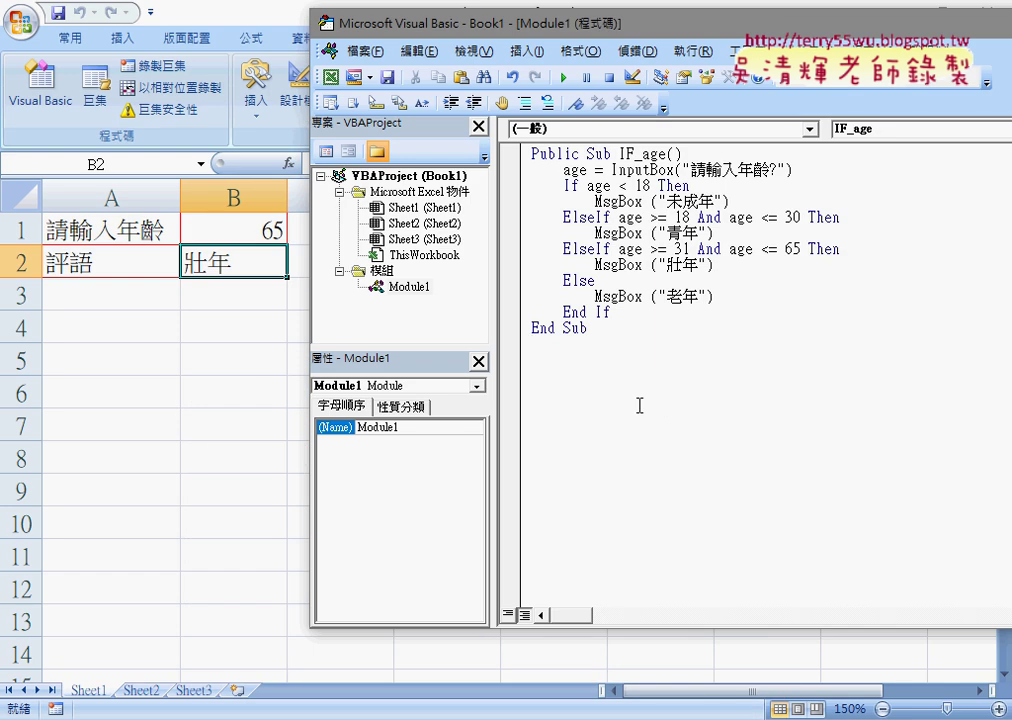
# - Paste the IF_age_range sub into Module1 directly below IF_age
pyautogui.write('Public Sub IF_age_range()     age = Range("B1")     If age < 18 Then         Range("B2") = "未成年"     ElseIf age >= 18 And age <= 30 Then         Range("B2") = "青年"     ElseIf age >= 31 And age <= 65 Then         Range("B2") = "壯年"     Else         Range("B2") = "老年"     End If End Sub')
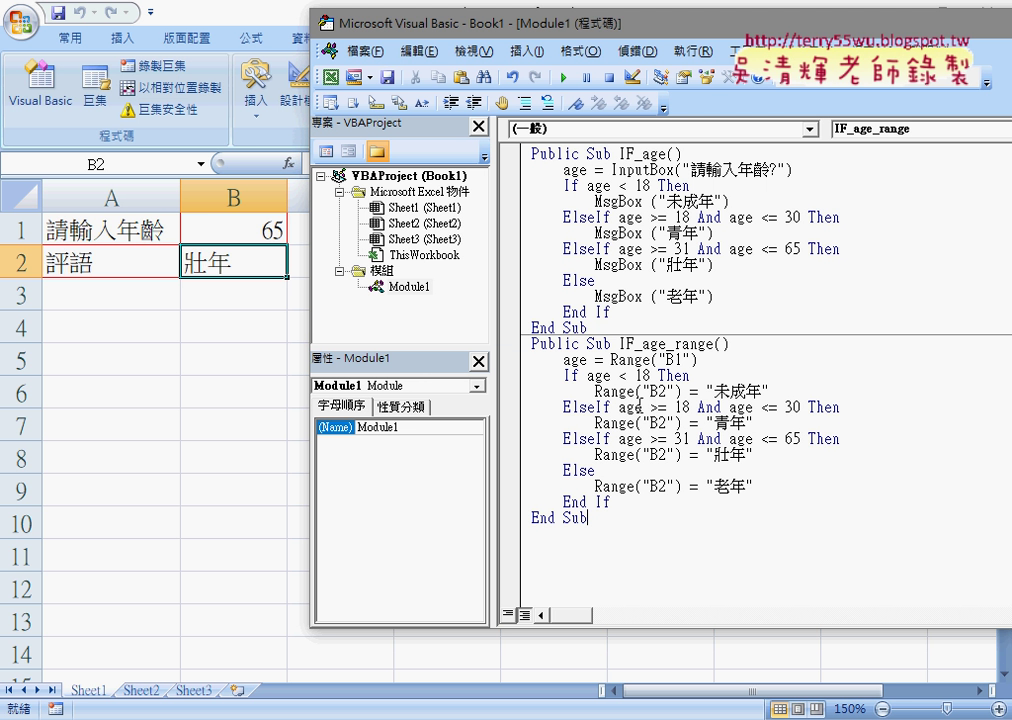